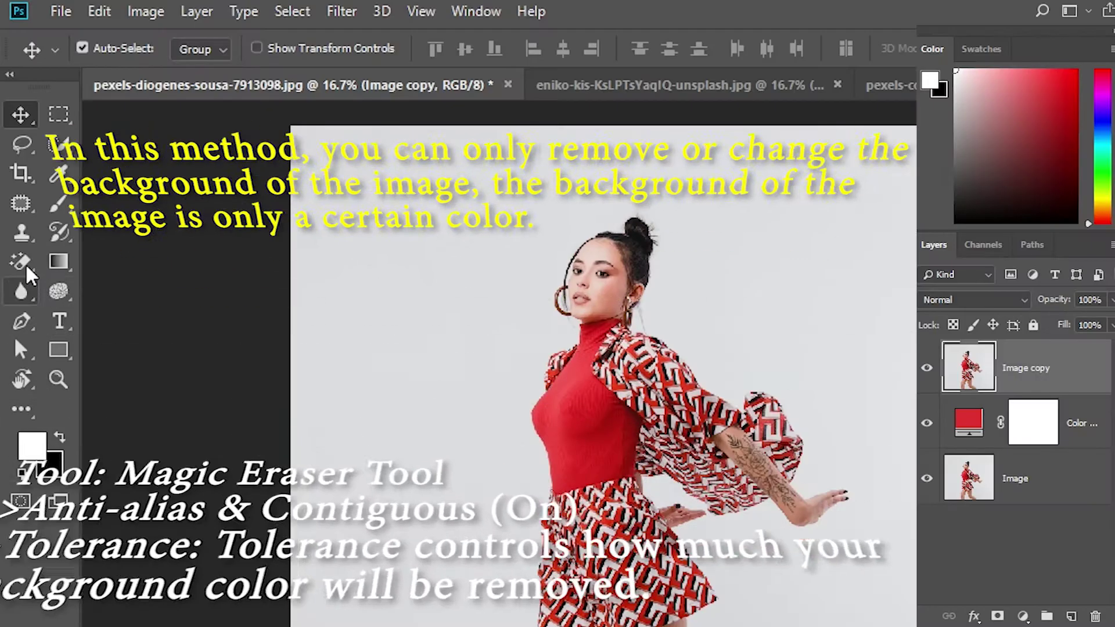
- Switch to the Magic Eraser Tool and confirm Tolerance 30 with Anti-alias and Contiguous on
left_click(26, 265)
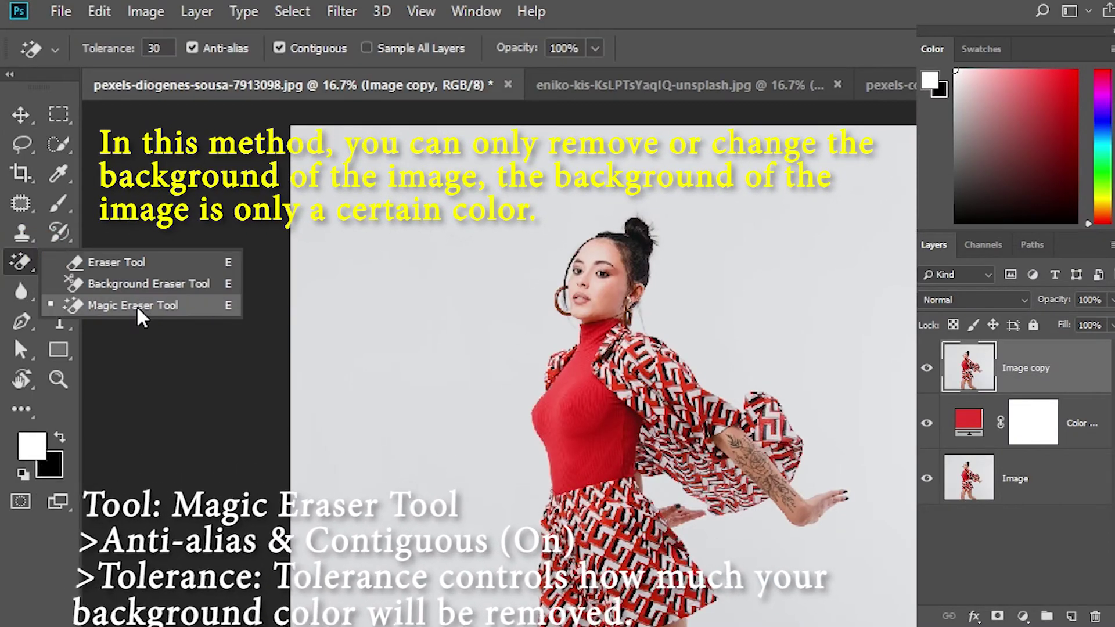
left_click(116, 304)
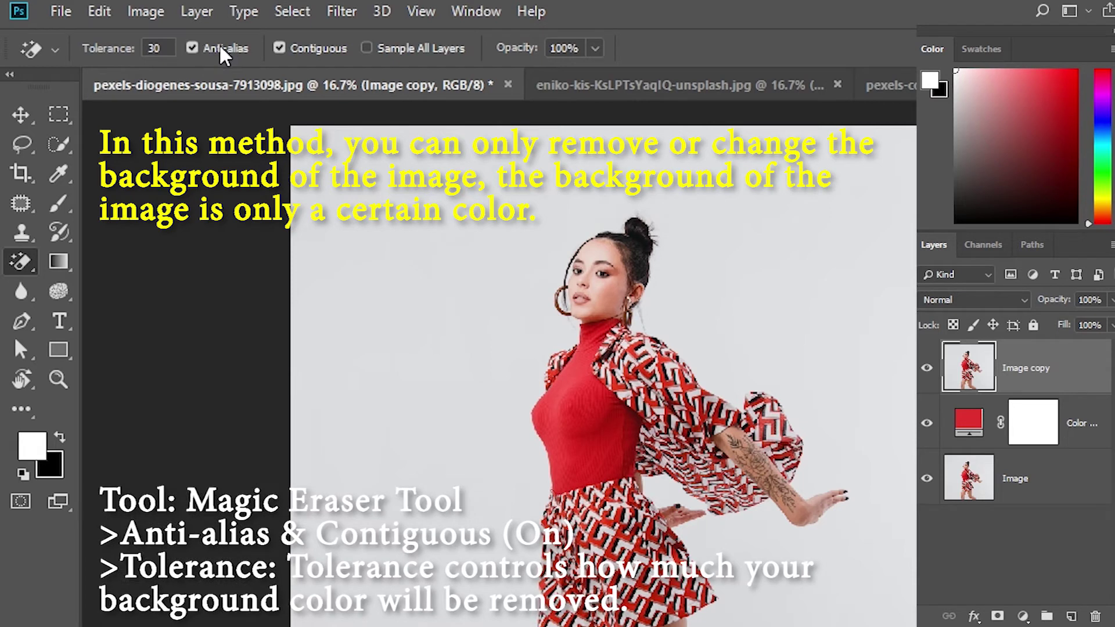
left_click(162, 46)
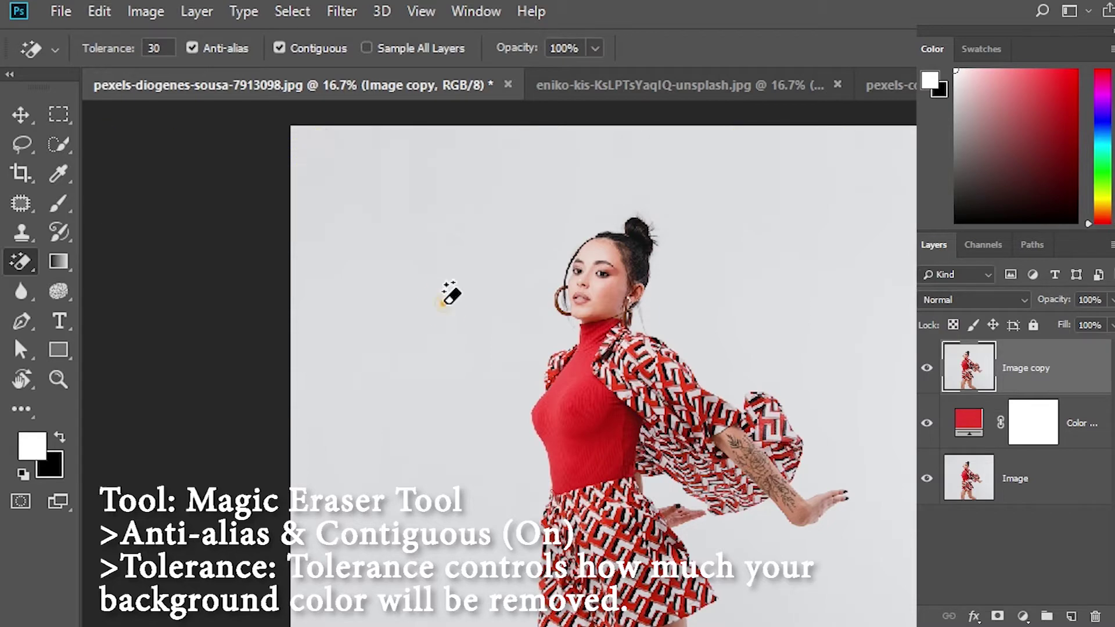
- Erase the grey backdrop around the woman with one Magic Eraser click, then zoom in
left_click(448, 297)
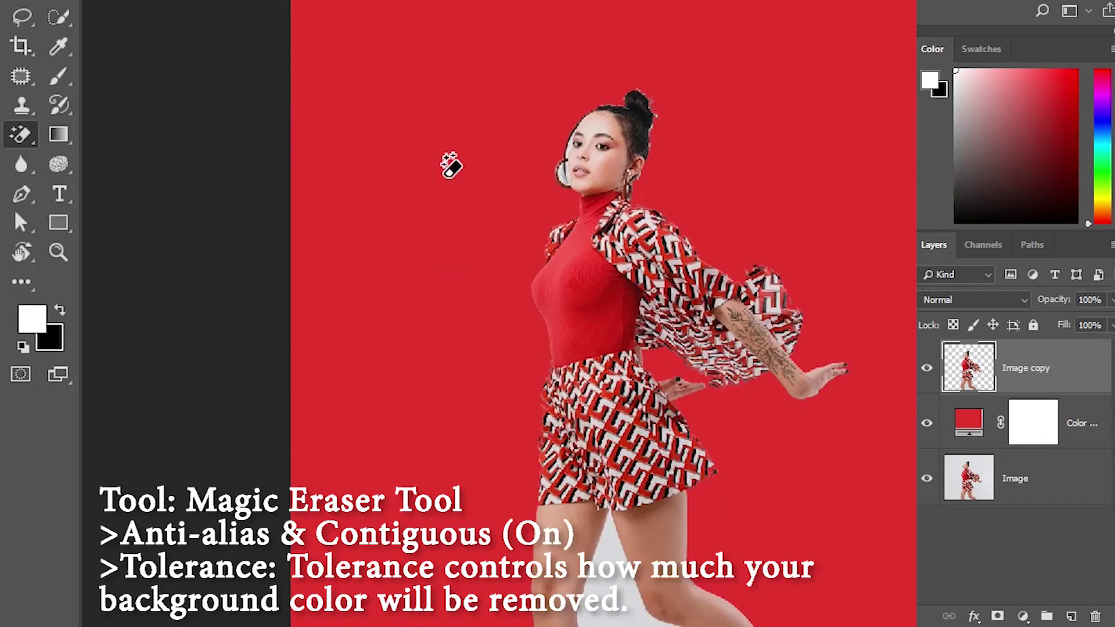
scroll(450, 175, "up", 2)
scroll(451, 169, "down", 2)
scroll(458, 200, "down", 2)
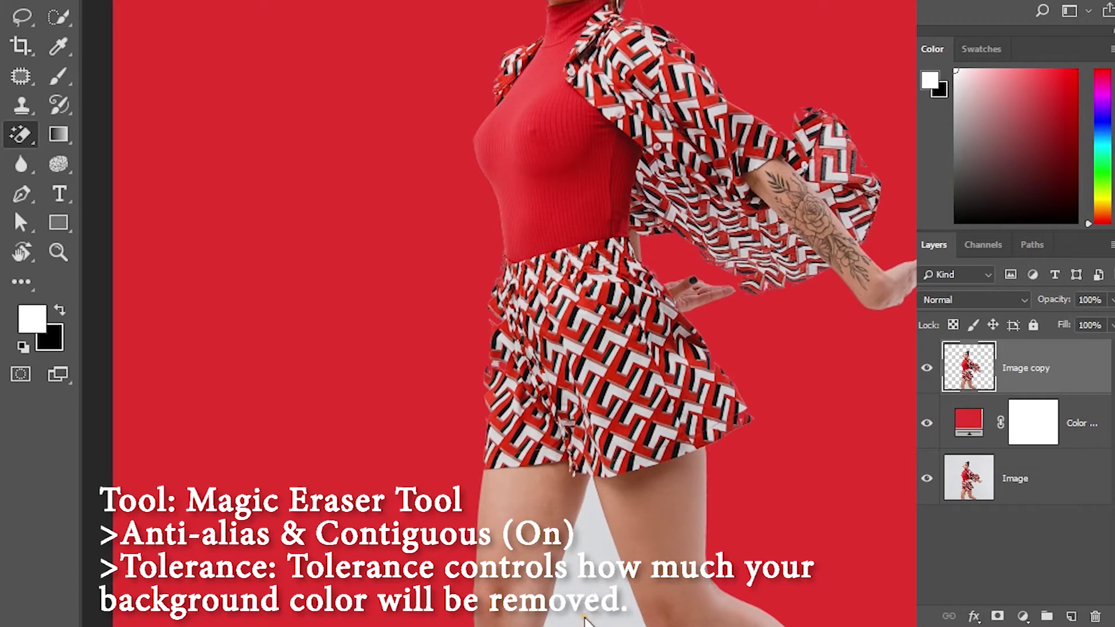
scroll(591, 607, "up", 1)
scroll(591, 606, "up", 2)
scroll(591, 607, "up", 1)
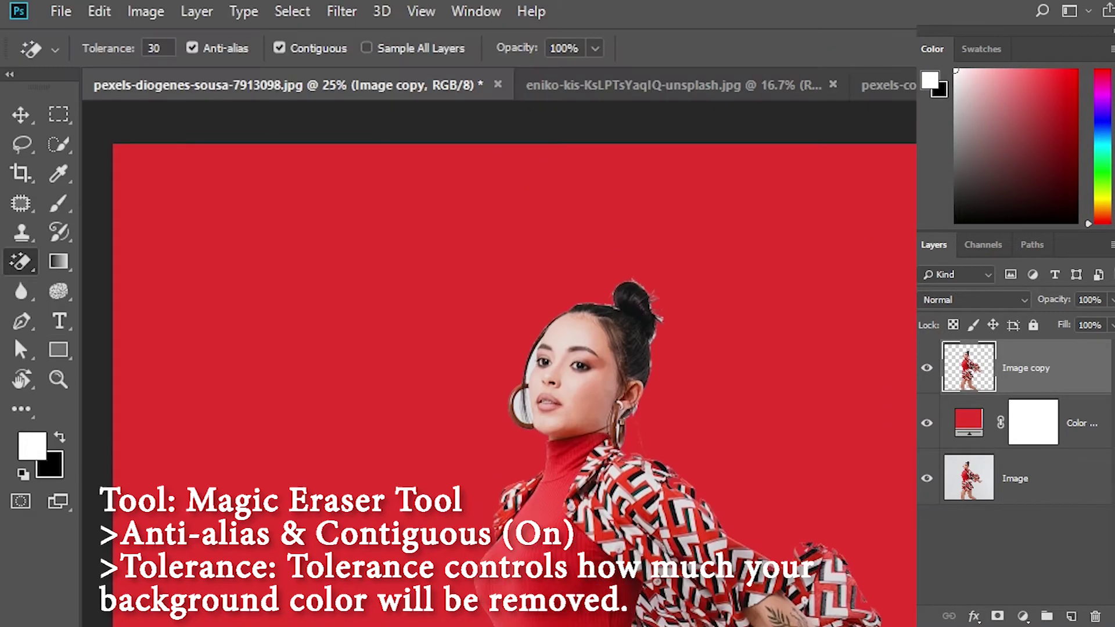
scroll(638, 424, "up", 1)
scroll(638, 424, "up", 1)
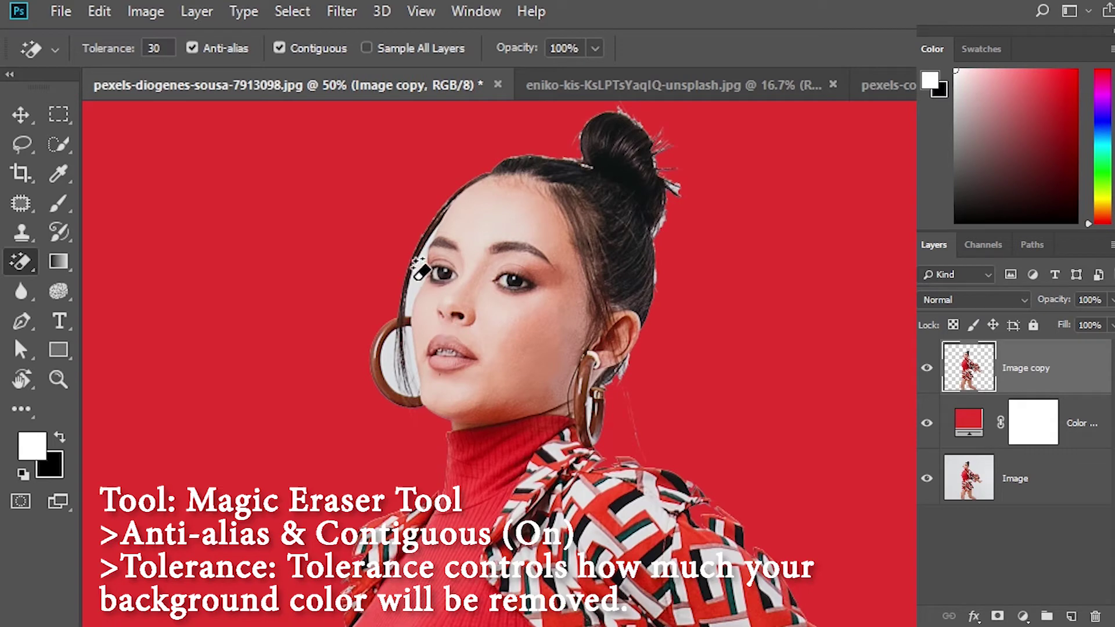
- Erase the leftover white patches beside her eye and inside the left earring hoop
left_click(424, 277)
left_click(410, 350)
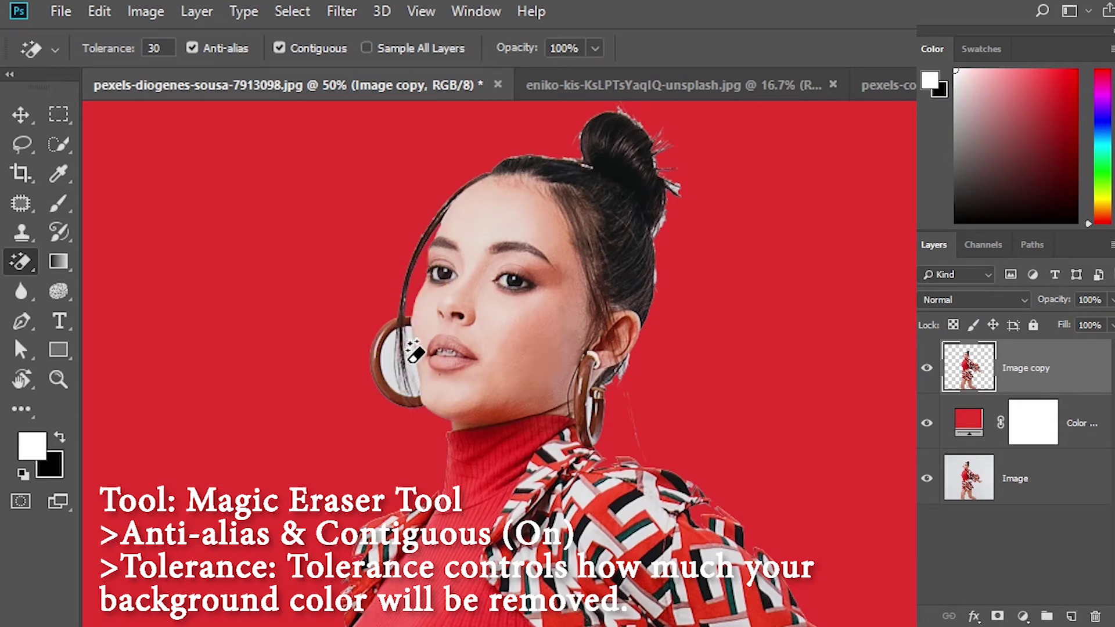
left_click(407, 366)
left_click(386, 366)
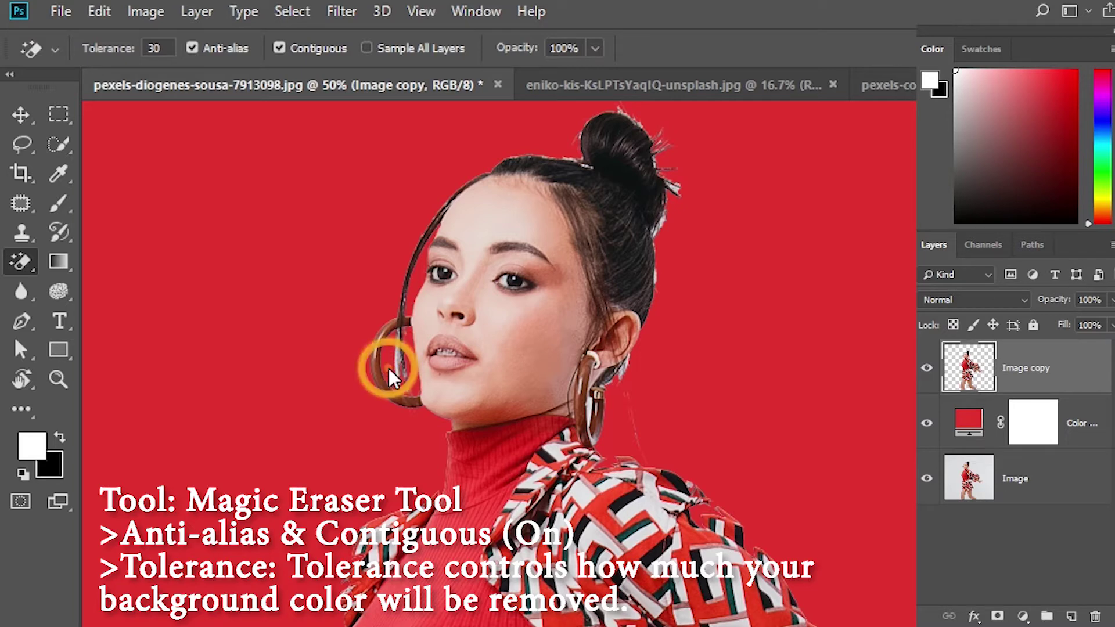
scroll(516, 354, "down", 1)
scroll(516, 360, "down", 1)
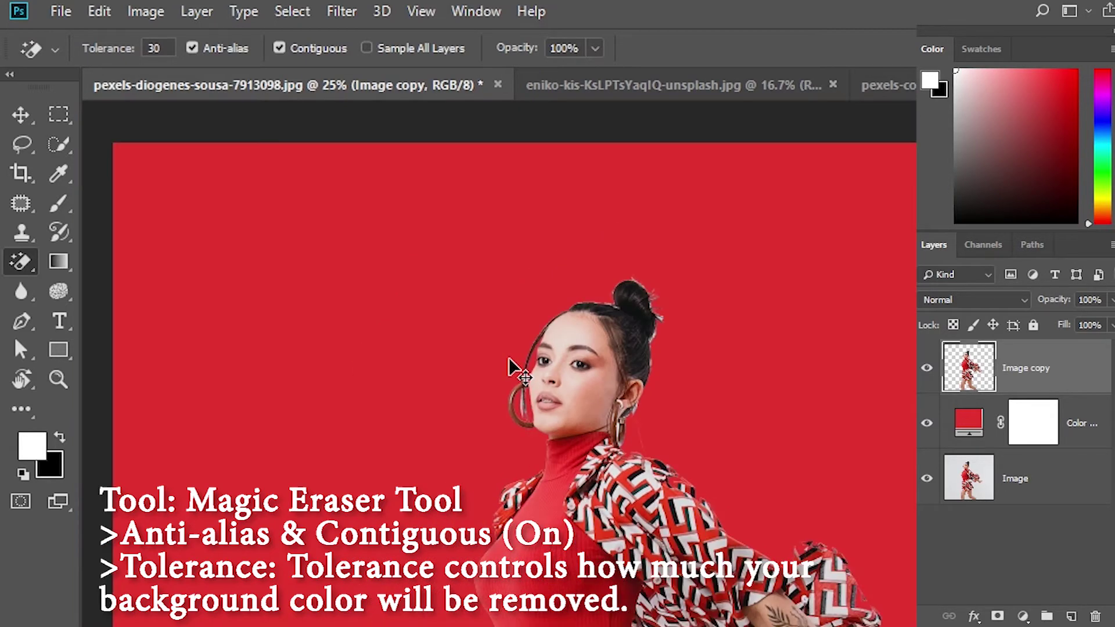
scroll(516, 354, "down", 1)
left_click(22, 115)
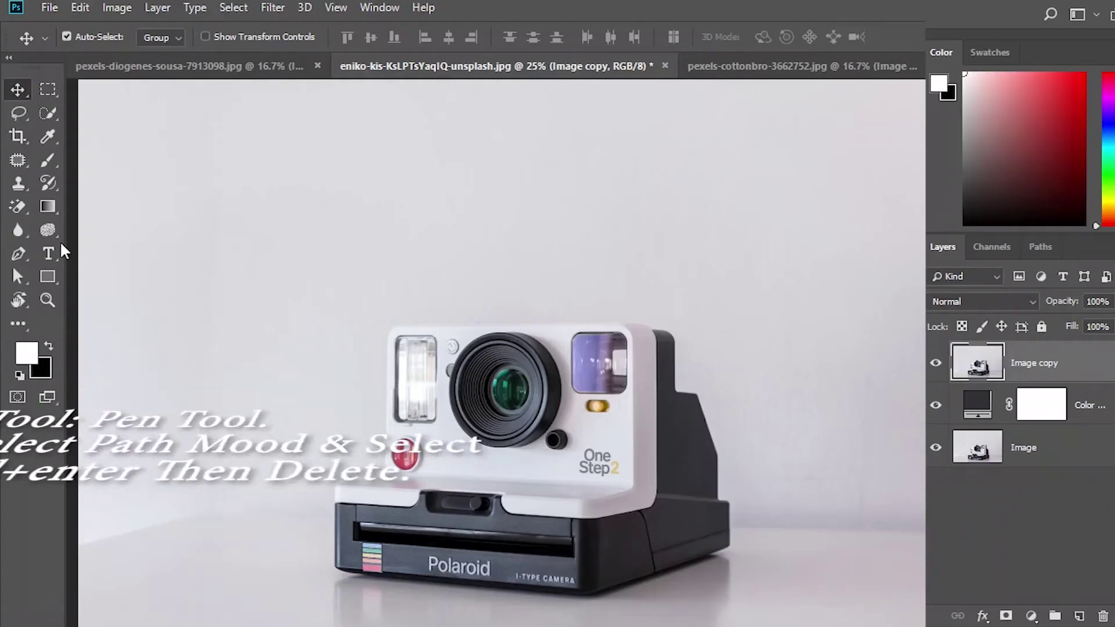
- Select the standard Pen Tool and set its drawing mode to Path
left_click(18, 253)
right_click(21, 251)
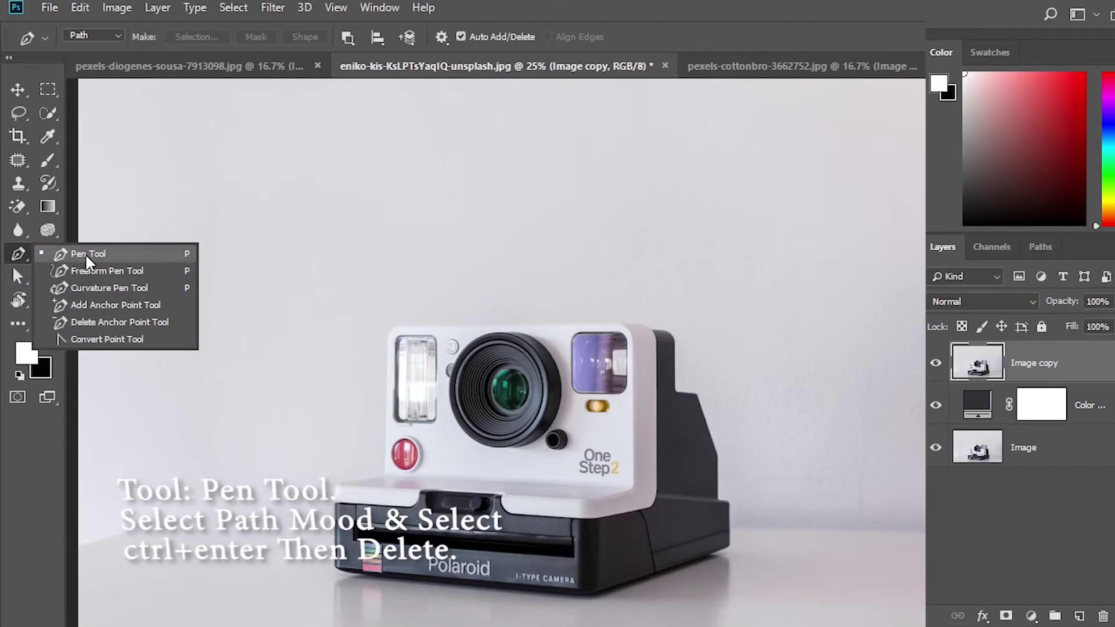
left_click(70, 255)
left_click(108, 38)
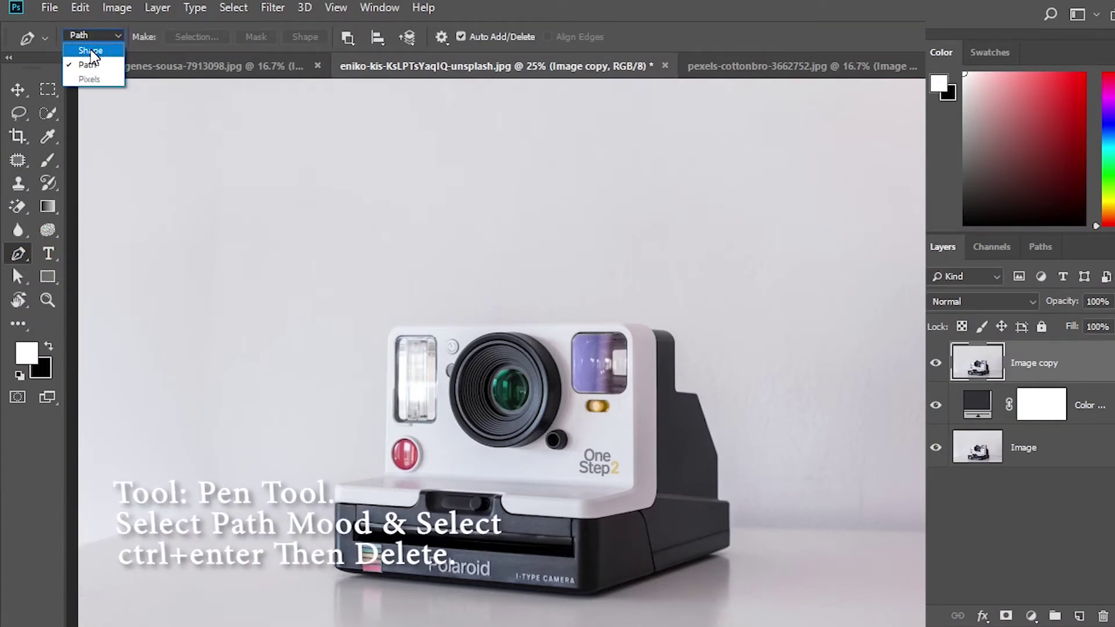
left_click(89, 63)
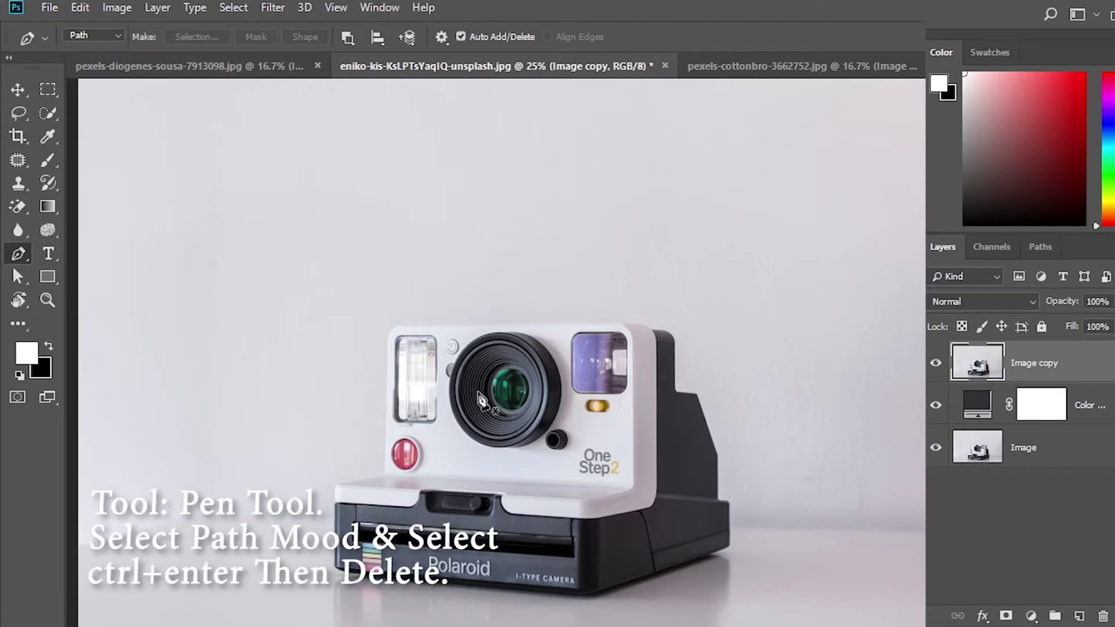
- Zoom the camera photo to 50% and place the first anchor at its left edge
key("ctrl+plus")
scroll(400, 442, "down", 5)
key("ctrl+plus")
scroll(401, 443, "down", 2)
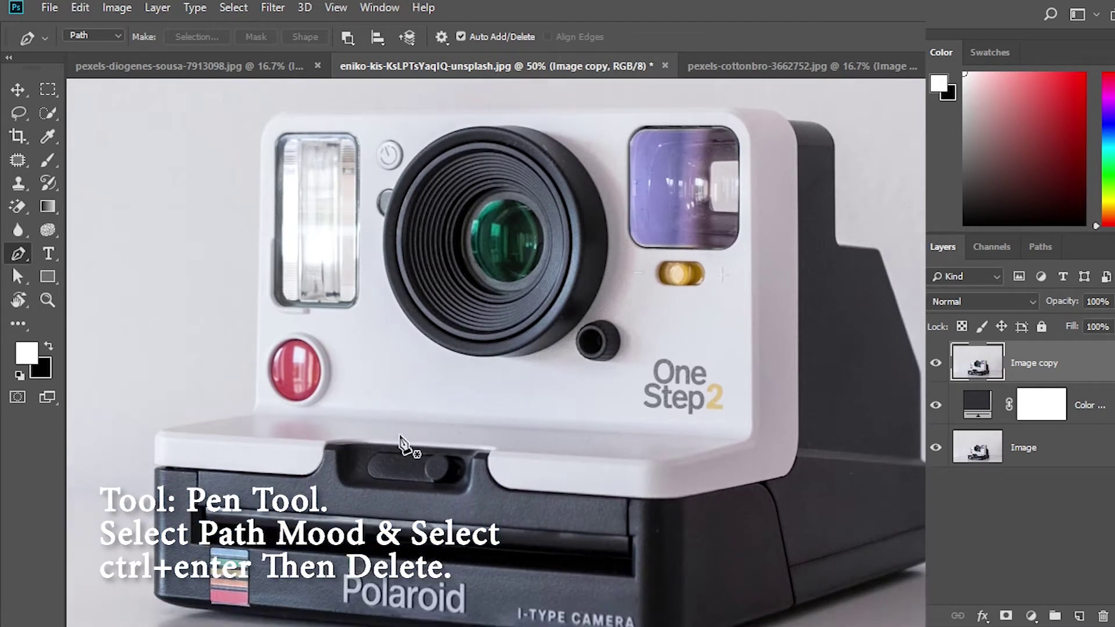
left_click(160, 432)
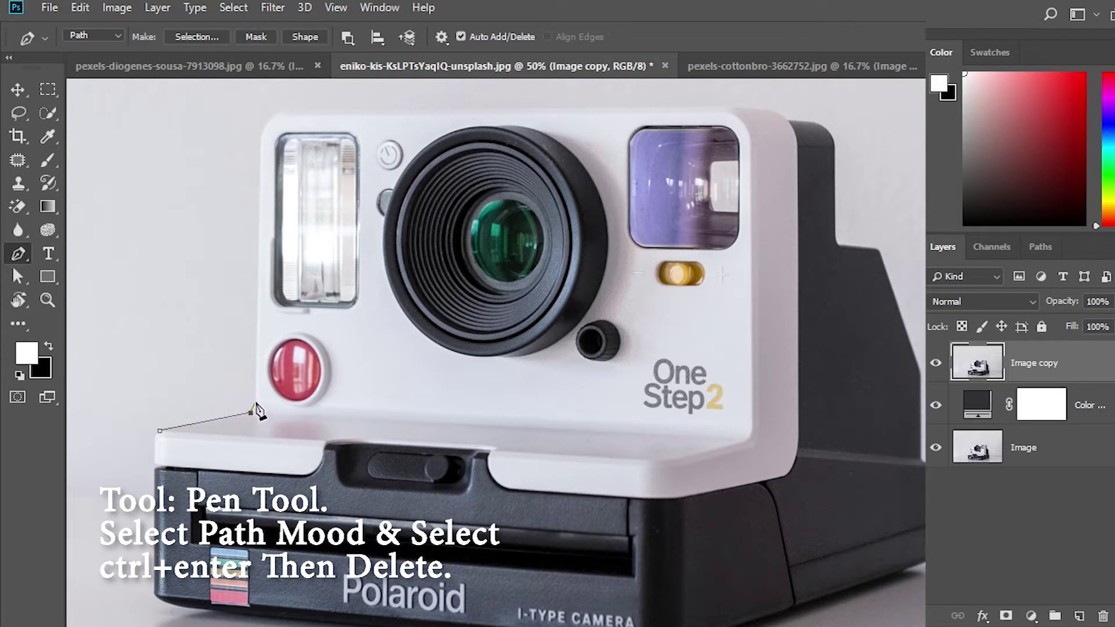
- Add anchors up the camera's left side and curve around its top-right corner and right side
left_click(263, 140)
left_click(290, 111, "alt")
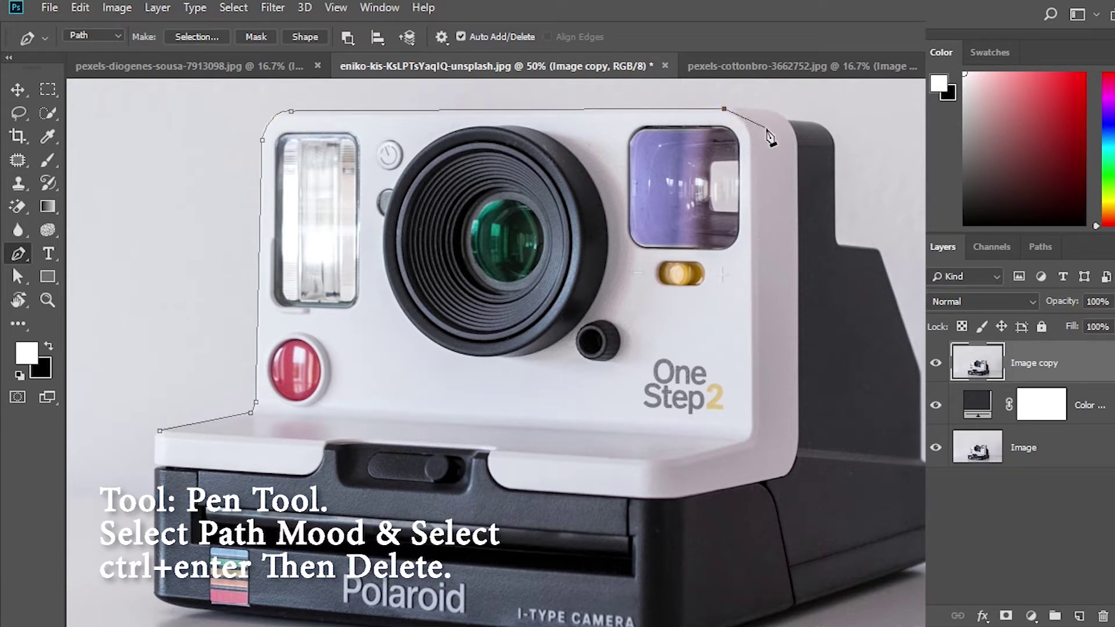
left_click_drag(797, 148, 799, 185)
key("ctrl+z")
left_click_drag(790, 123, 842, 187)
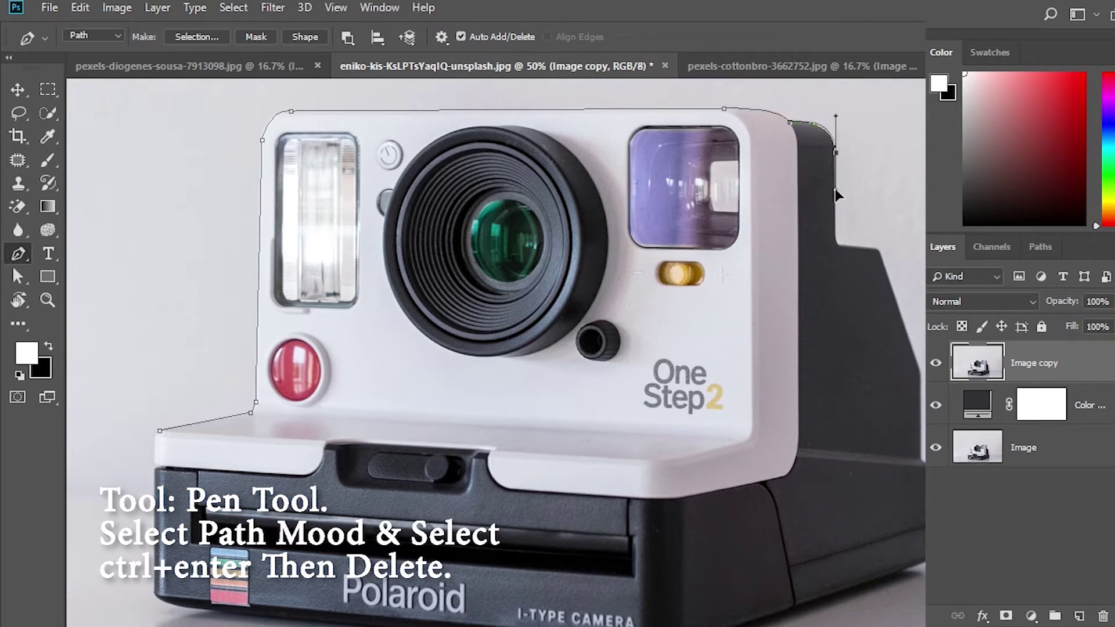
left_click_drag(878, 250, 910, 252)
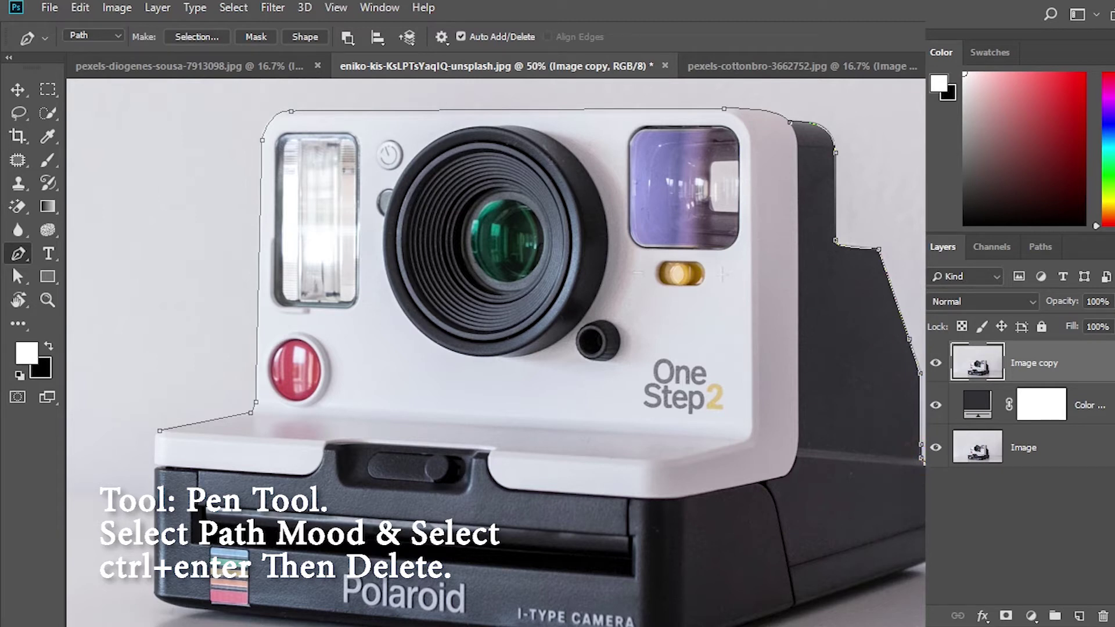
- Continue the path across the camera's lower right and bottom edge to finish the outline
scroll(855, 595, "down", 1)
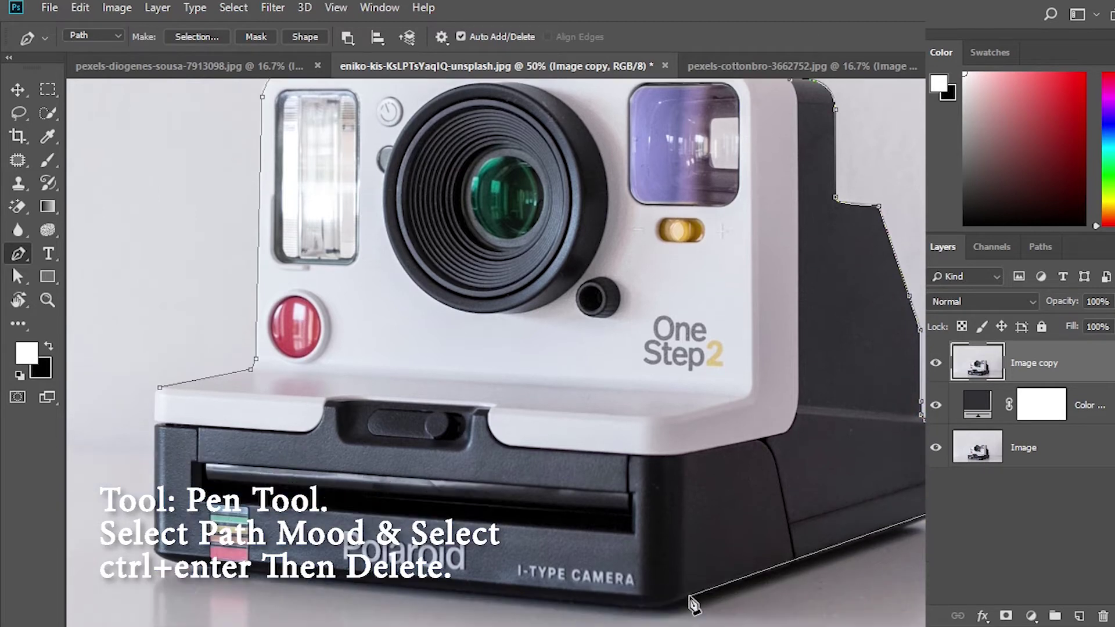
left_click(841, 547)
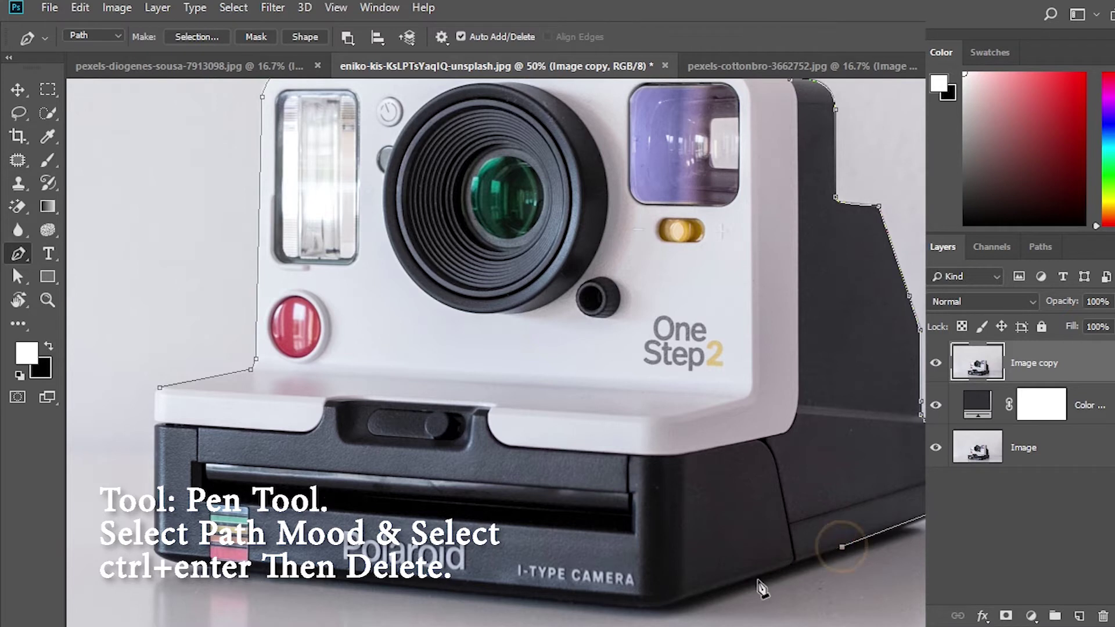
left_click(661, 608)
left_click(603, 604)
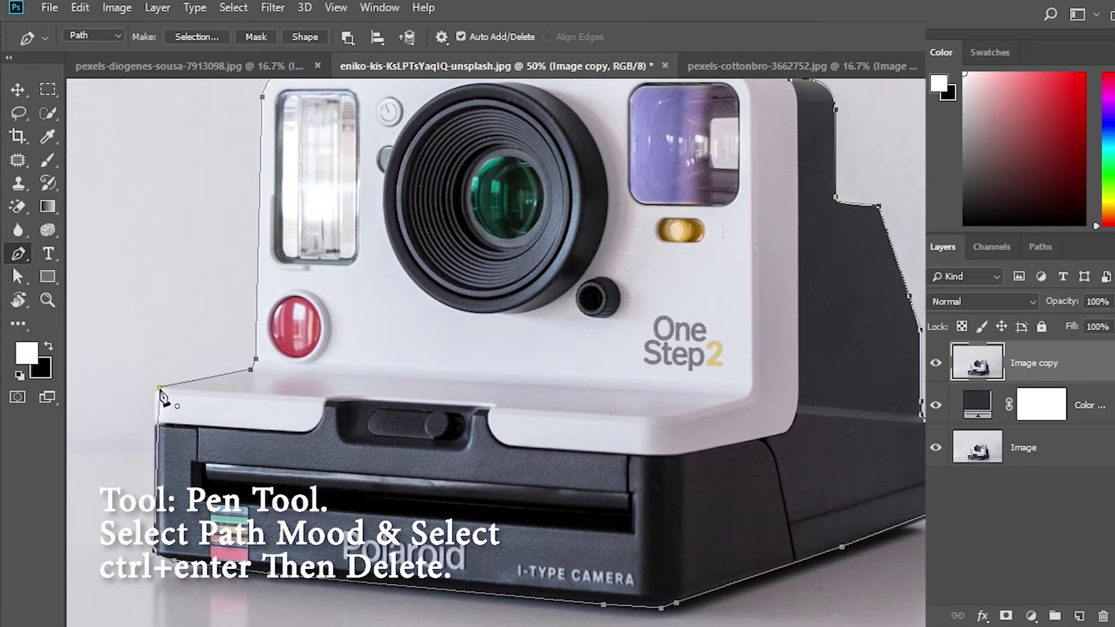
scroll(500, 374, "down", 1)
right_click(500, 375)
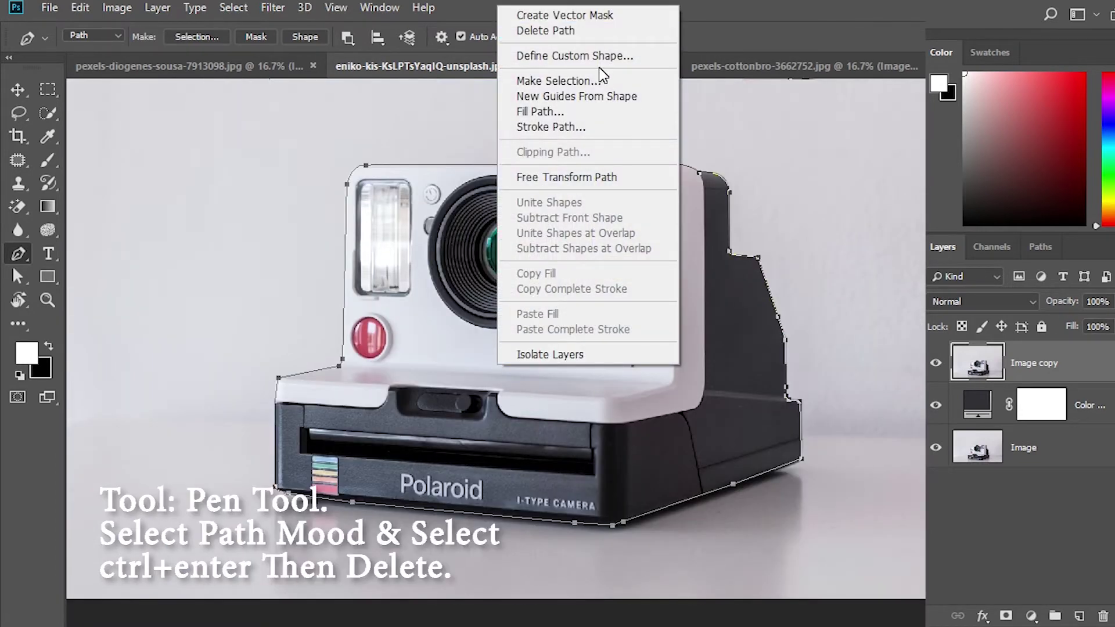
- Make a 0-feather selection from the camera path and delete the background around the camera
left_click(597, 81)
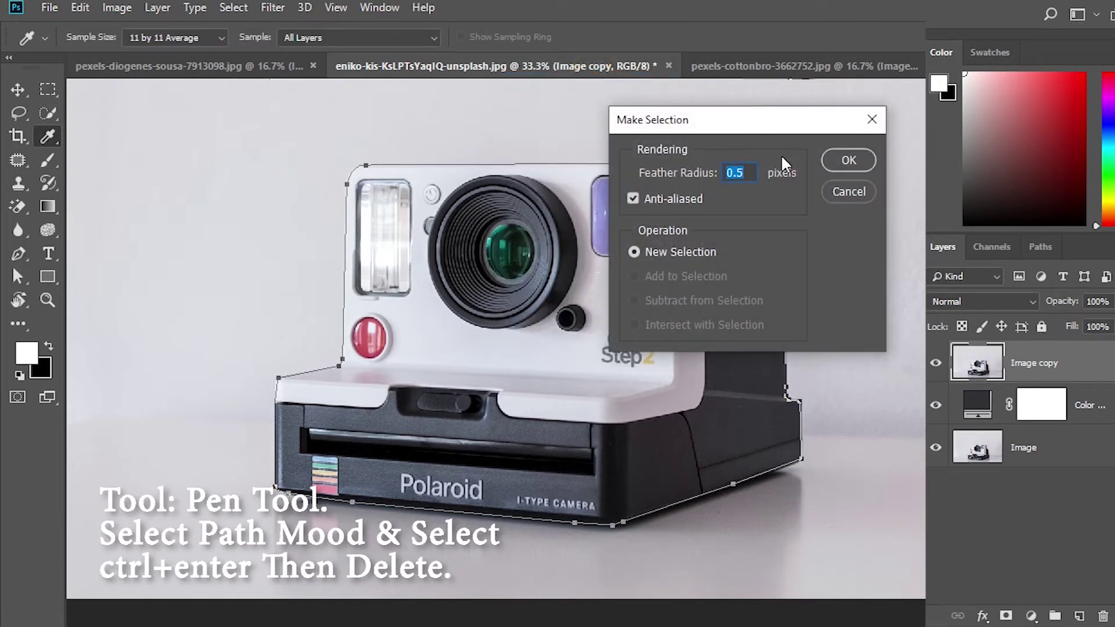
type("0")
left_click(849, 161)
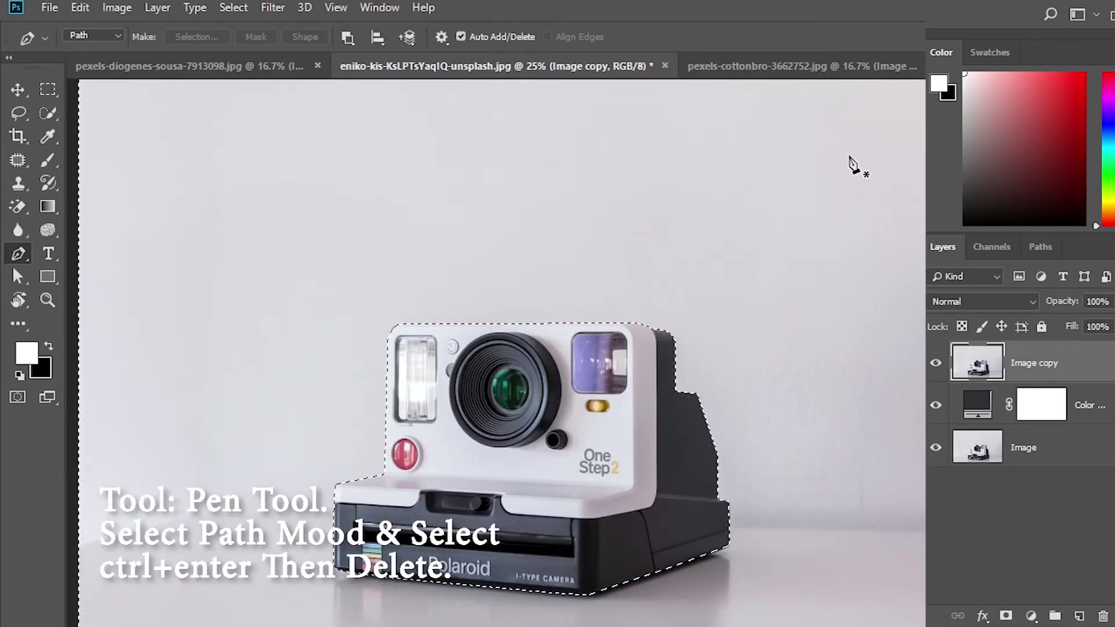
key("Delete")
key("ctrl+minus")
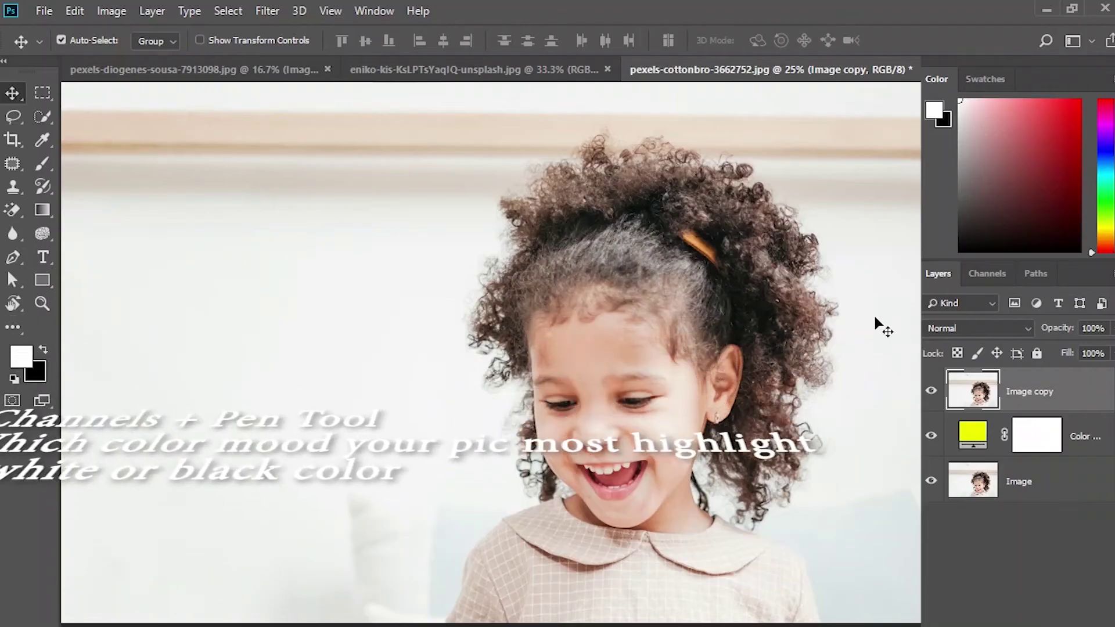
- Open the Channels panel, view Red, Green and Blue individually, and duplicate Blue as Blue copy
left_click(367, 10)
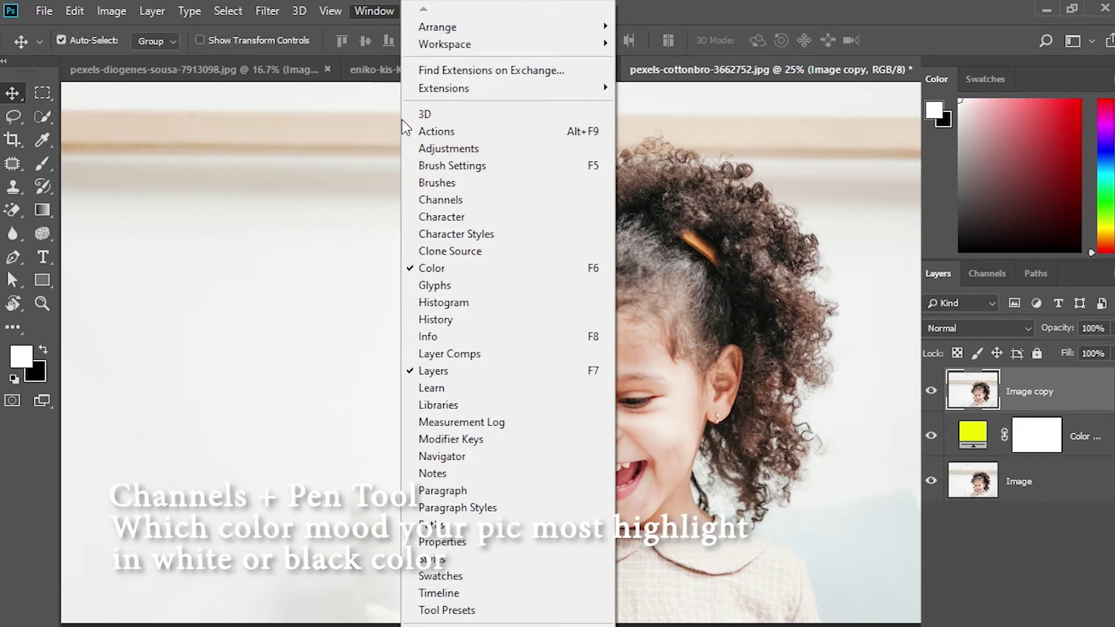
left_click(433, 200)
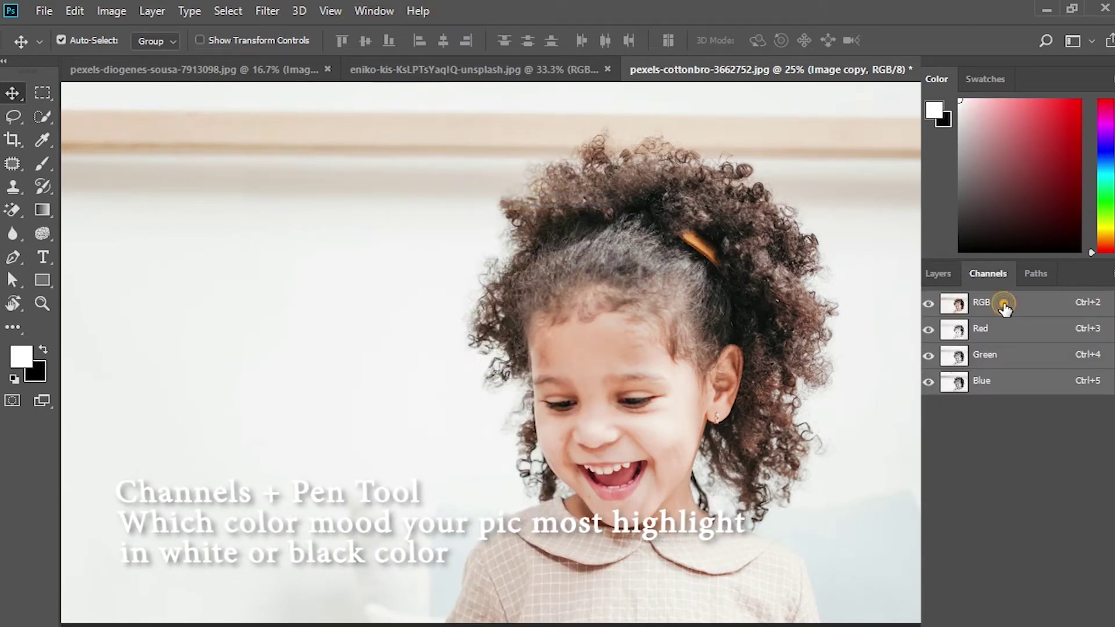
left_click(1004, 335)
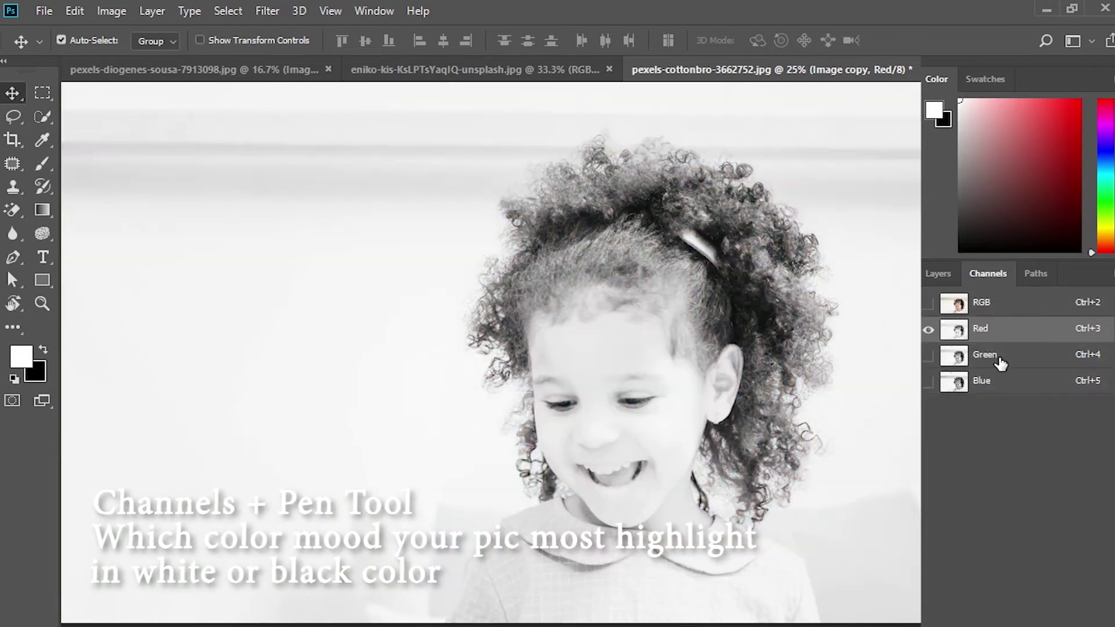
left_click(997, 355)
left_click(1000, 381)
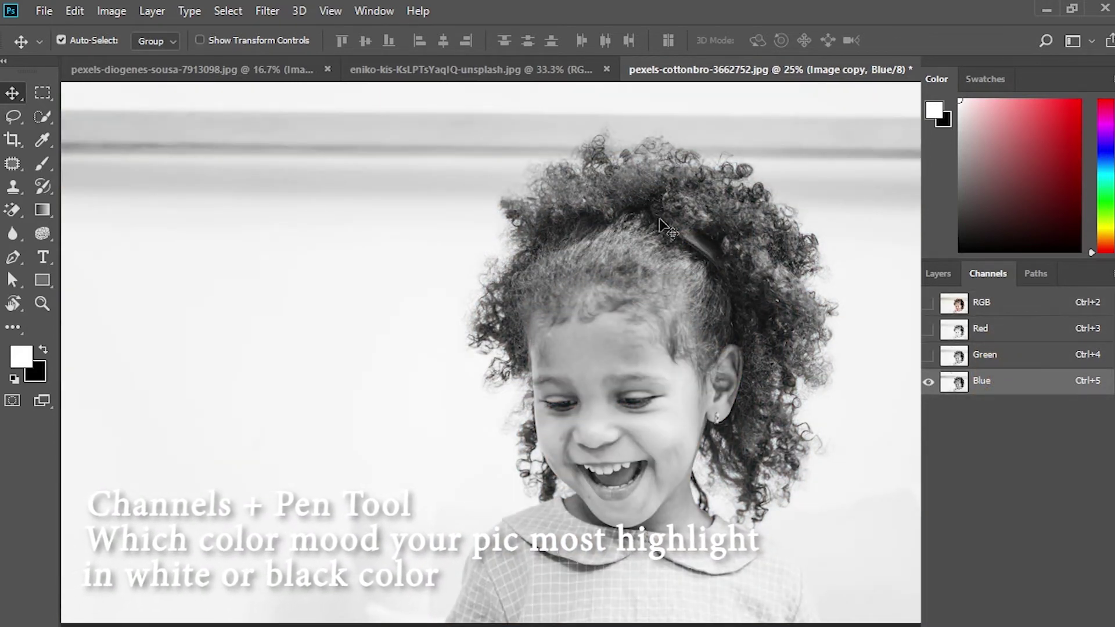
left_click_drag(1007, 390, 1079, 621)
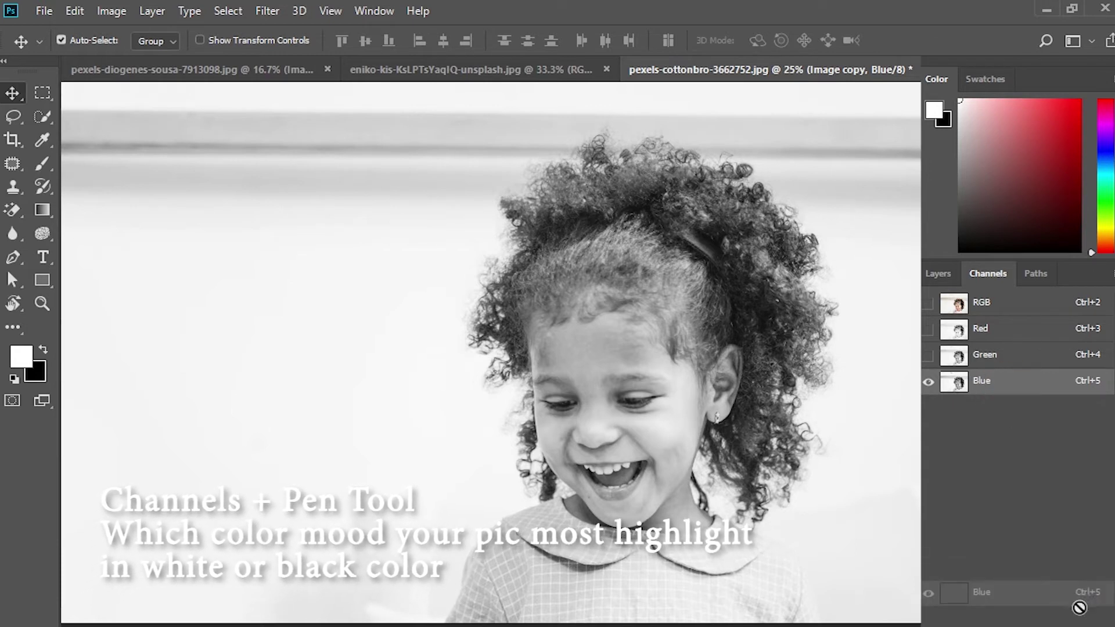
- Start a Pen outline beside the girl's chin and trace along the collar and down the left shoulder
left_click(981, 410)
left_click(13, 257)
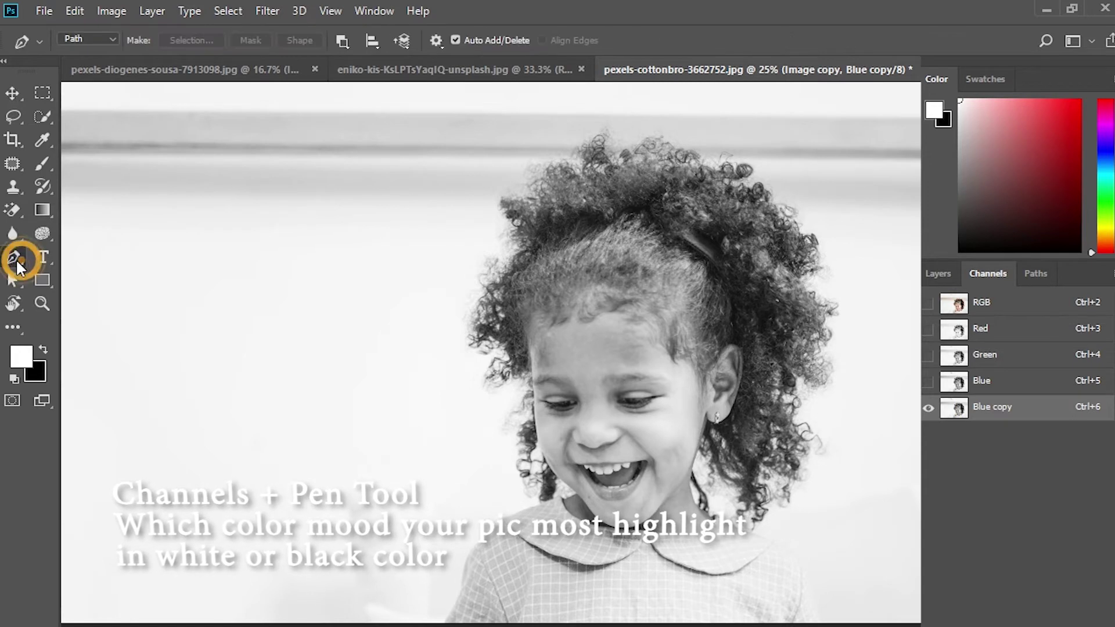
scroll(627, 371, "down", 2)
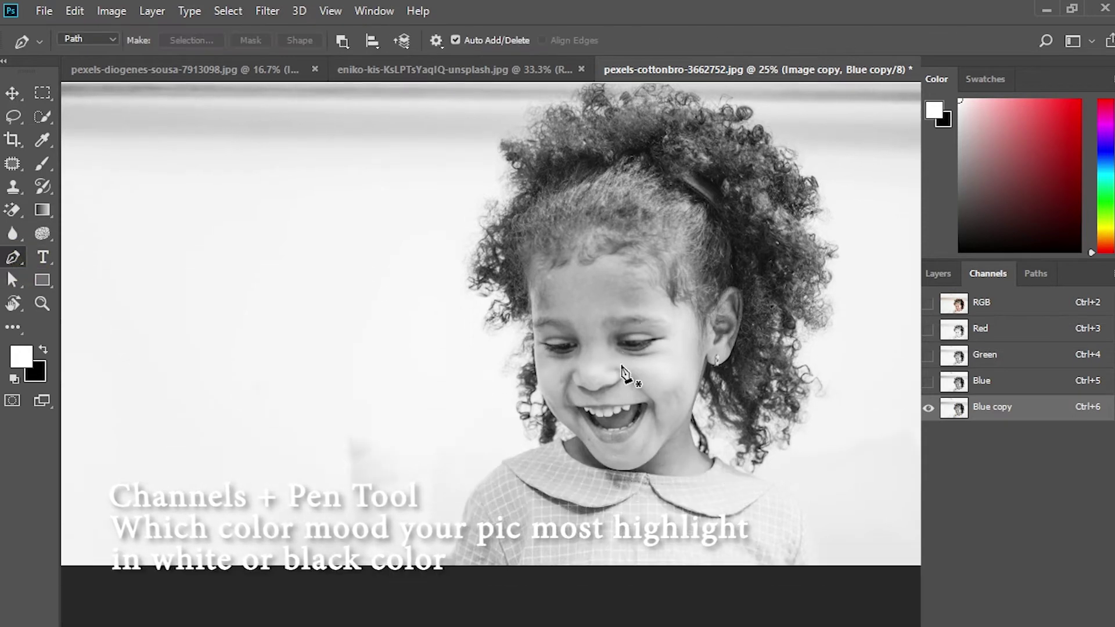
left_click(578, 434)
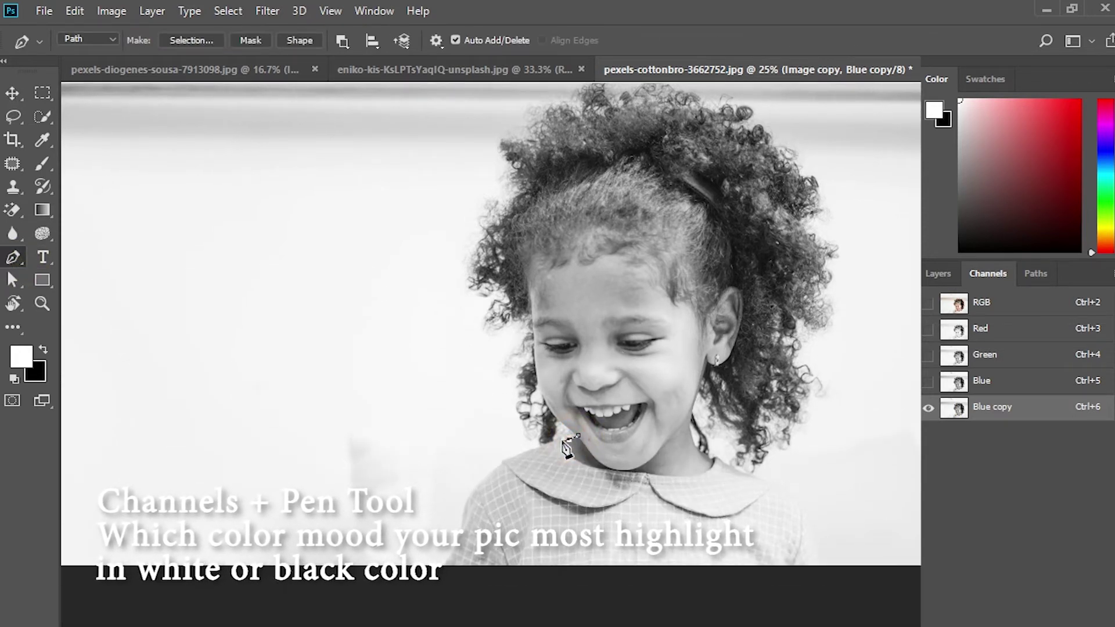
left_click(561, 442)
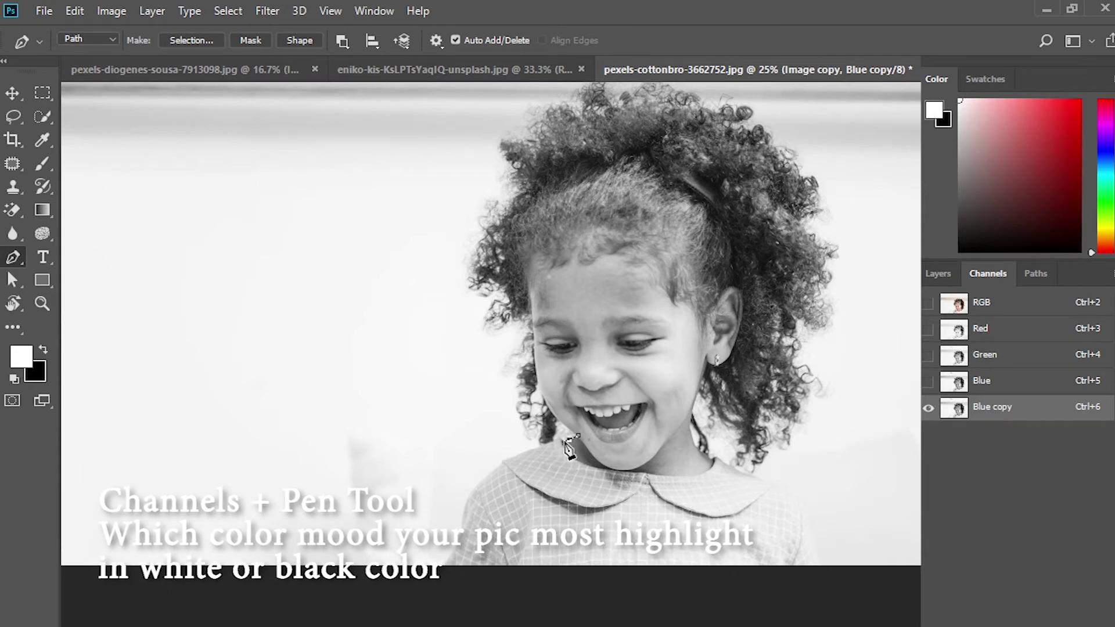
mouse_move(561, 442)
left_mouse_down()
mouse_move(509, 461)
mouse_move(480, 493)
left_mouse_up()
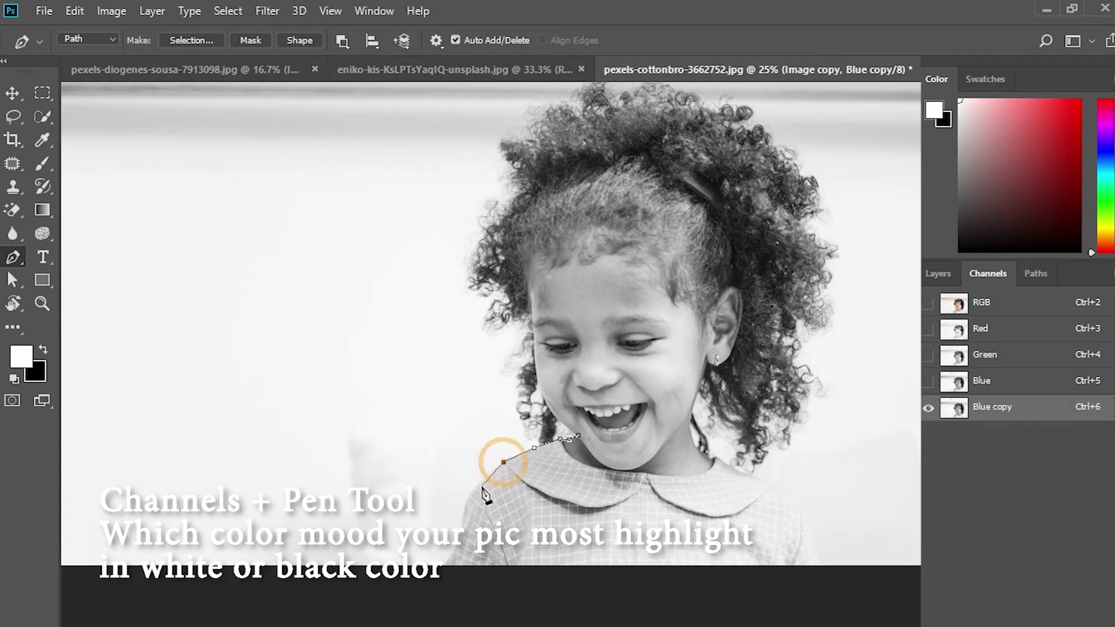
left_click(475, 484)
left_click_drag(464, 505, 465, 520)
left_click(461, 520)
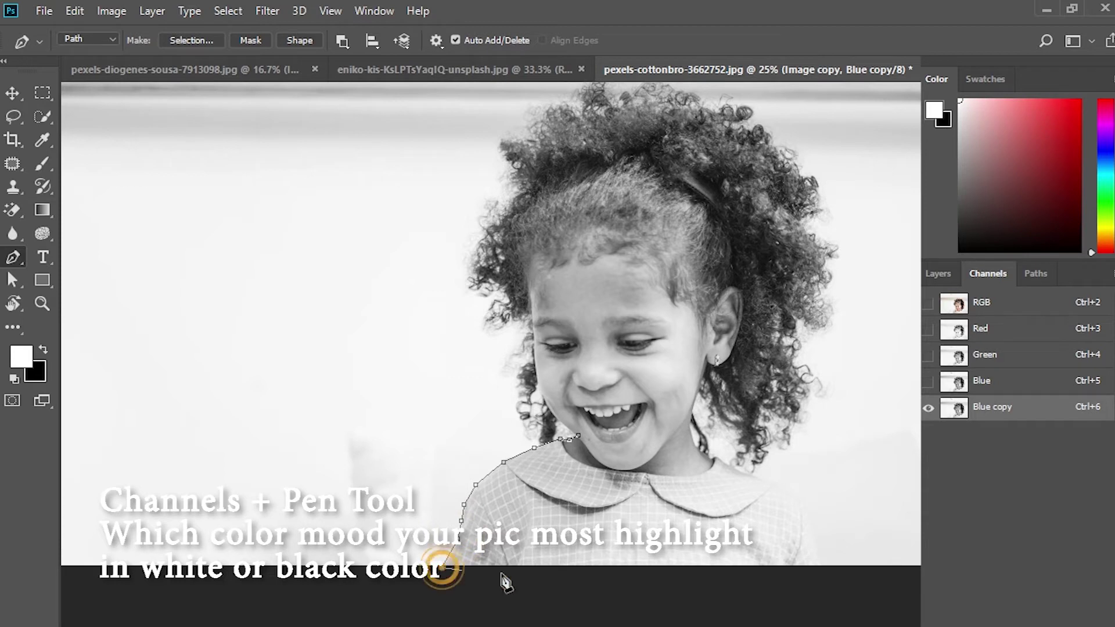
- View the Image copy layer and extend the outline along the bottom edge and up the right shoulder
left_click(953, 274)
left_click(1025, 389)
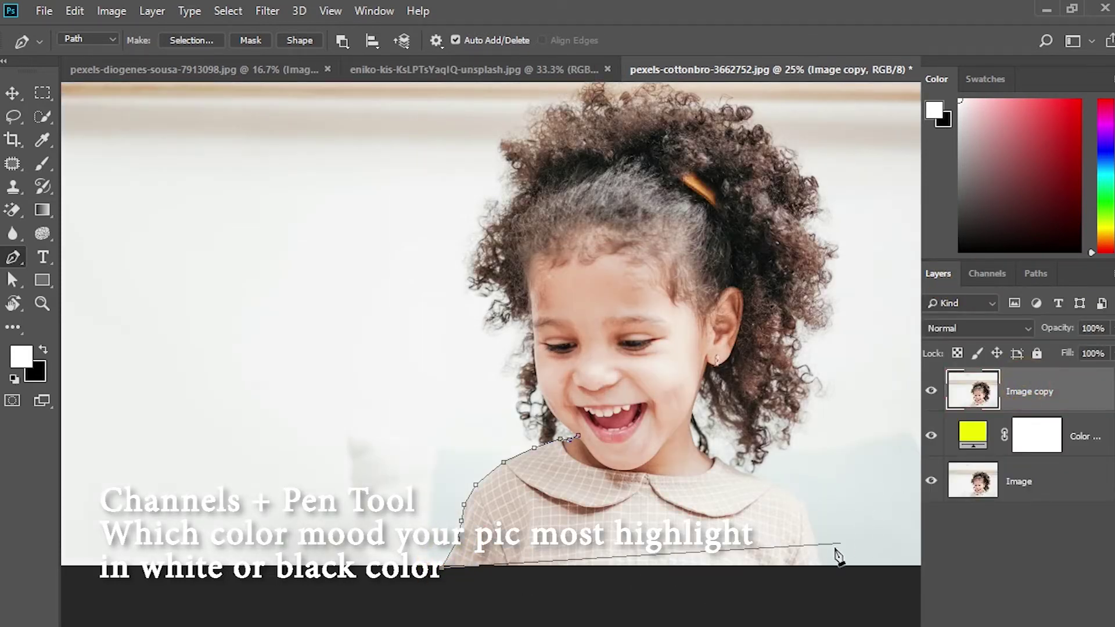
left_click(820, 566)
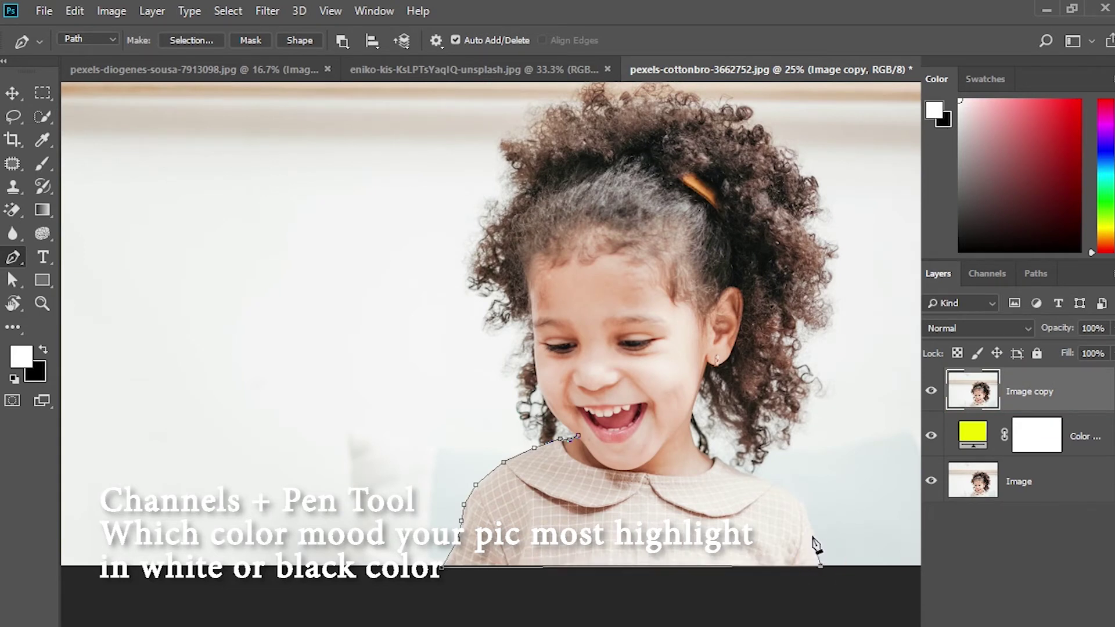
left_click(811, 530)
left_click(799, 501)
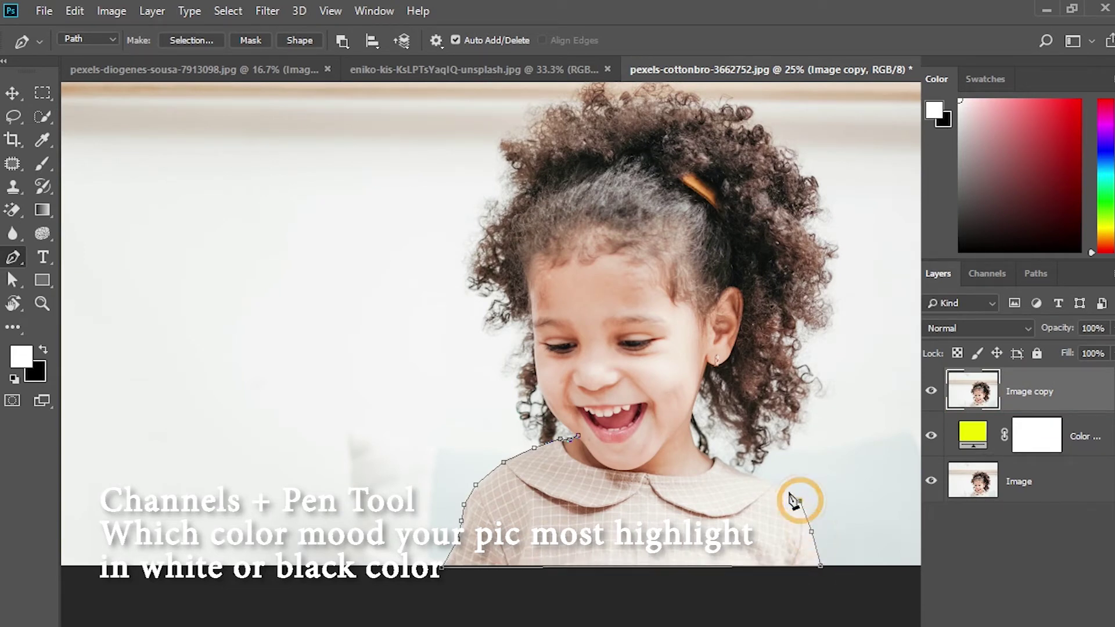
left_click(784, 490)
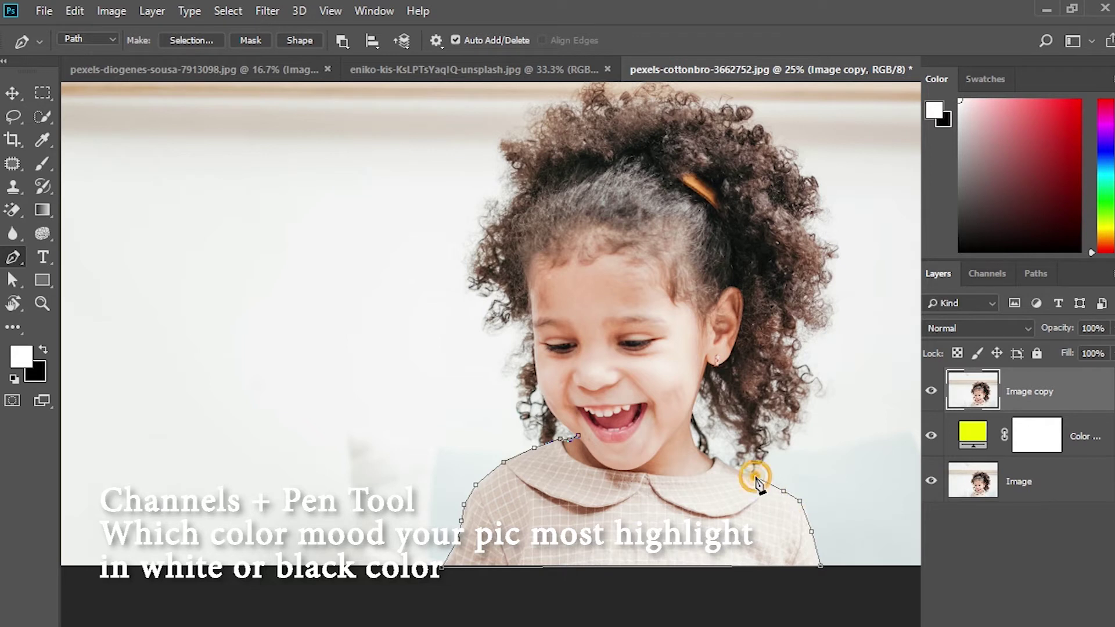
left_click(733, 468)
left_click(714, 456)
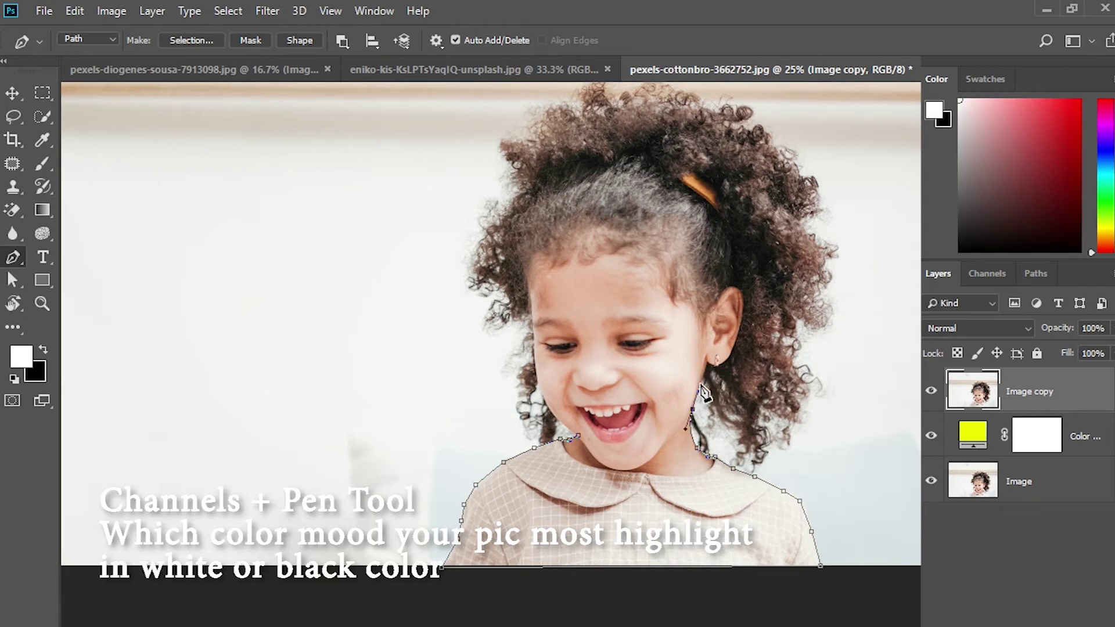
- Trace the outline past the ear, across the cheek and nose, and close it at the start
left_click(701, 380)
left_click(665, 370)
left_click(579, 367)
left_click(549, 404)
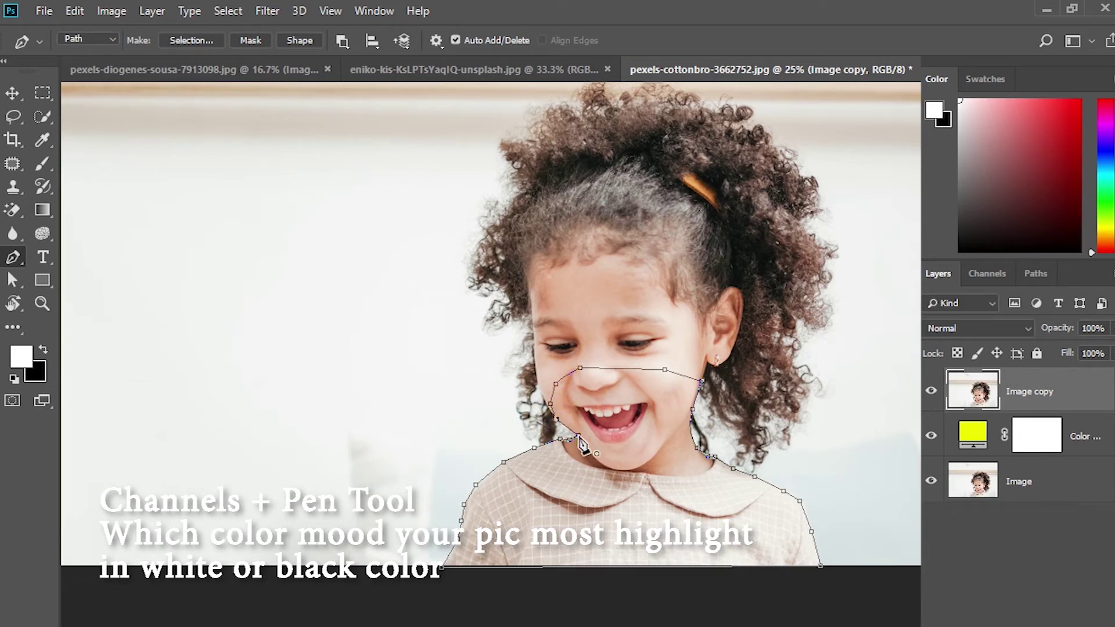
left_click(578, 437)
right_click(670, 434)
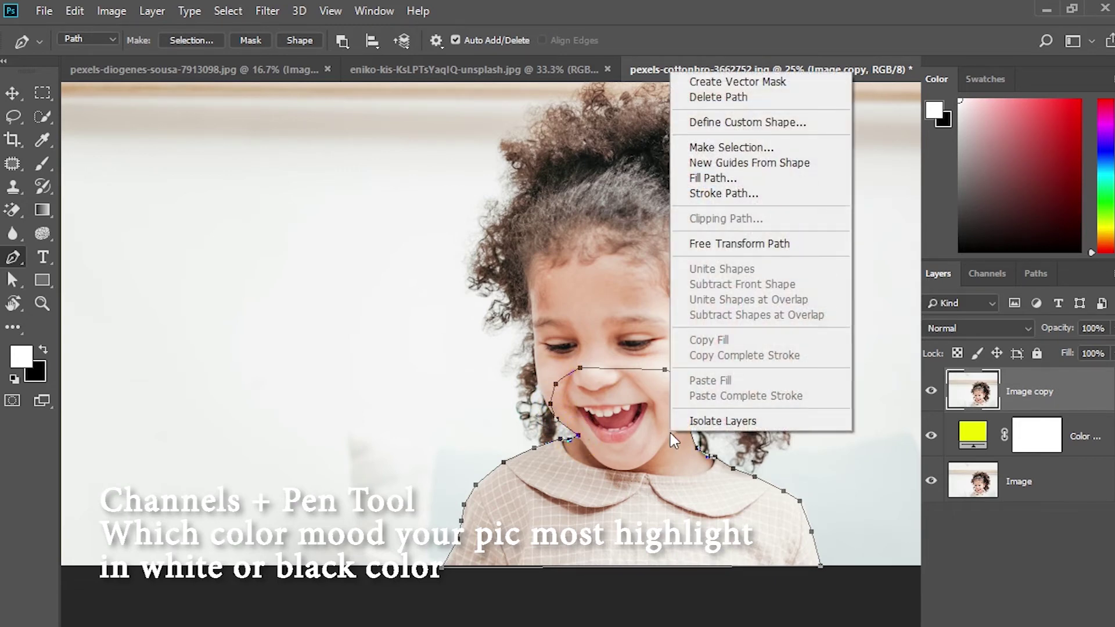
- Convert the outline to a selection, invert it, and pick the Brush with black on the Blue copy channel
left_click(741, 149)
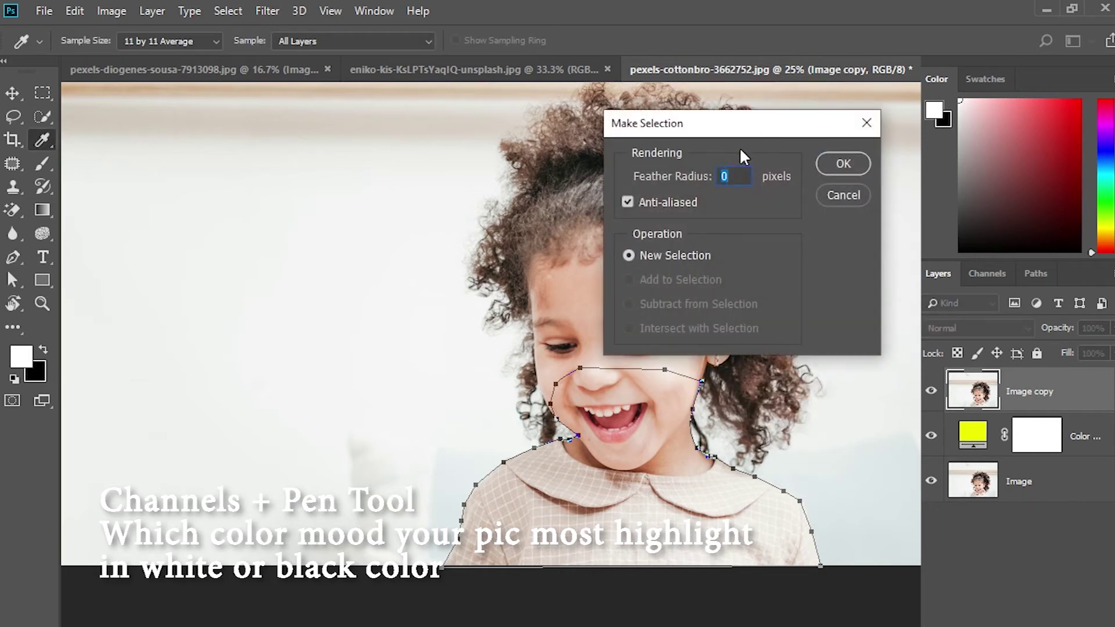
key("Return")
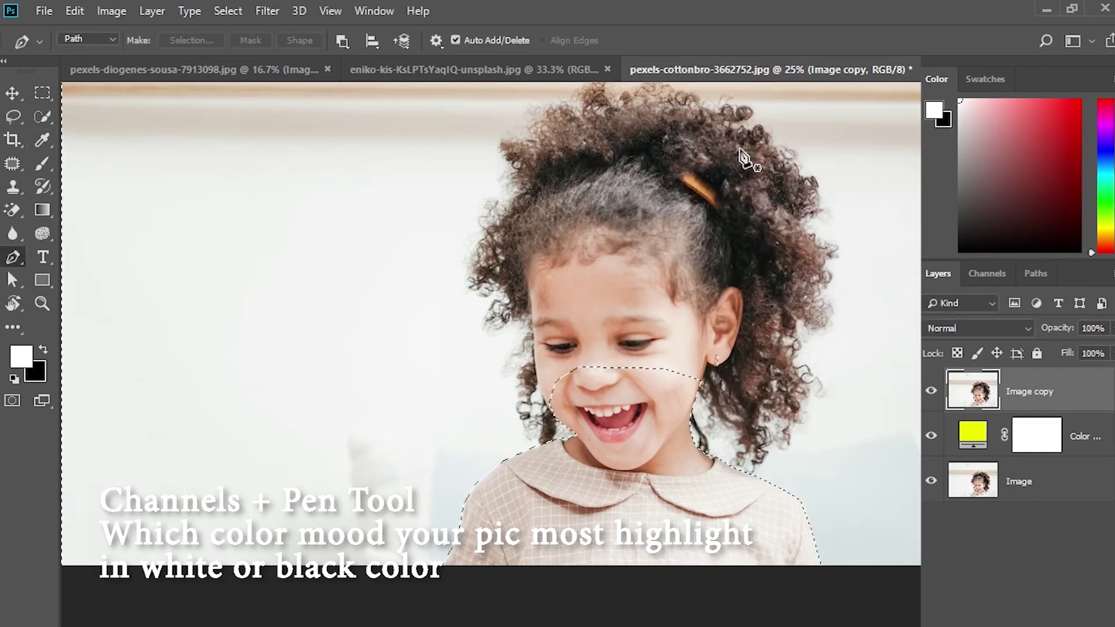
key("ctrl+minus")
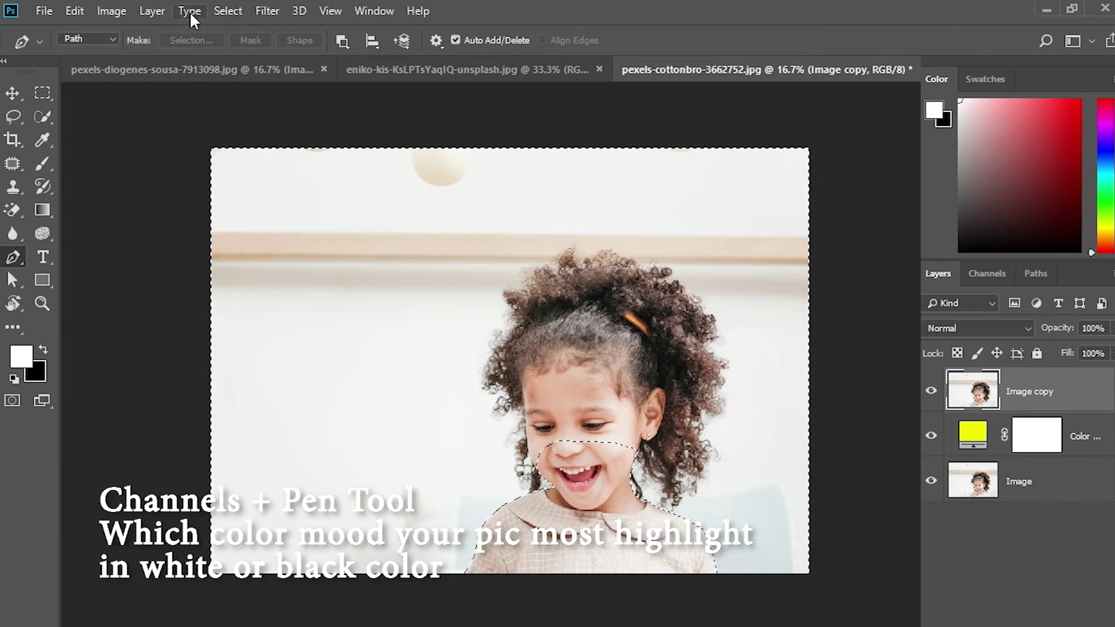
left_click(242, 9)
left_click(258, 92)
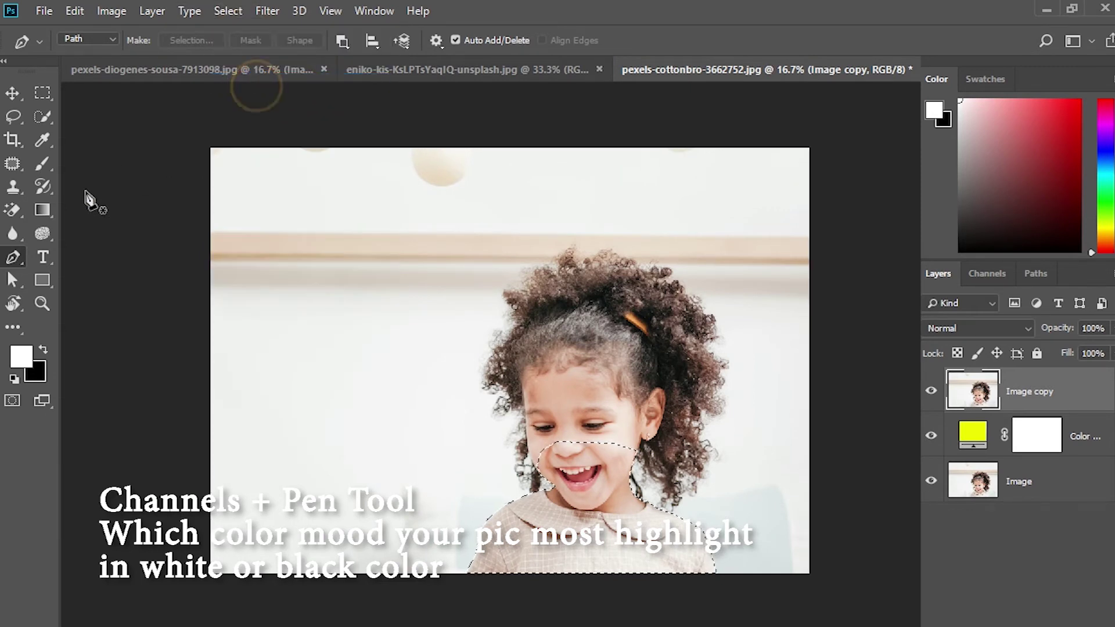
left_click(43, 166)
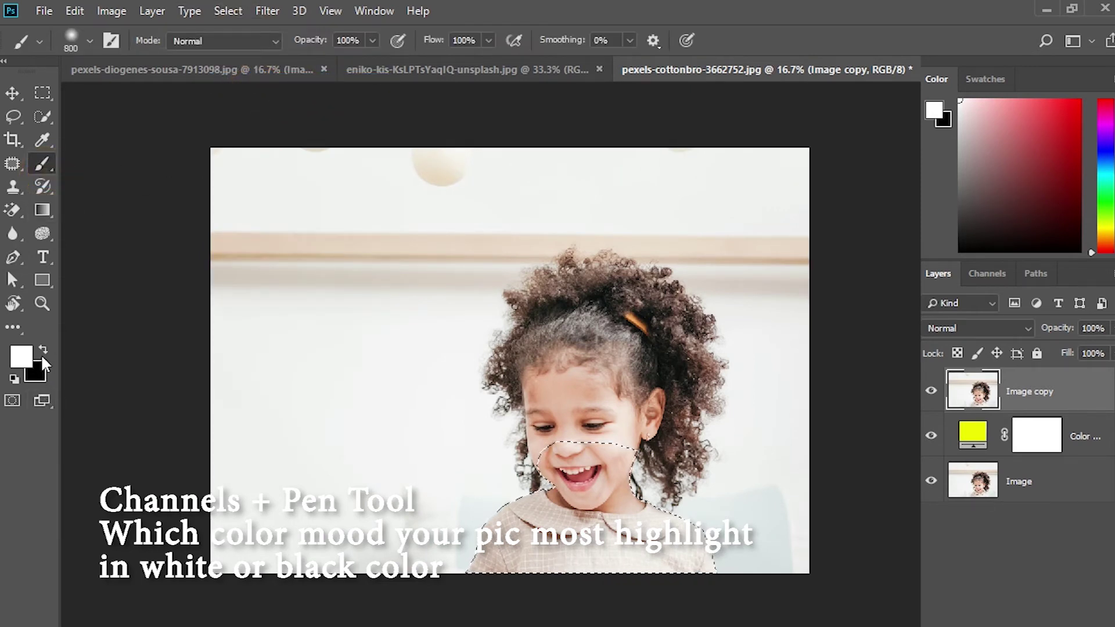
left_click(42, 348)
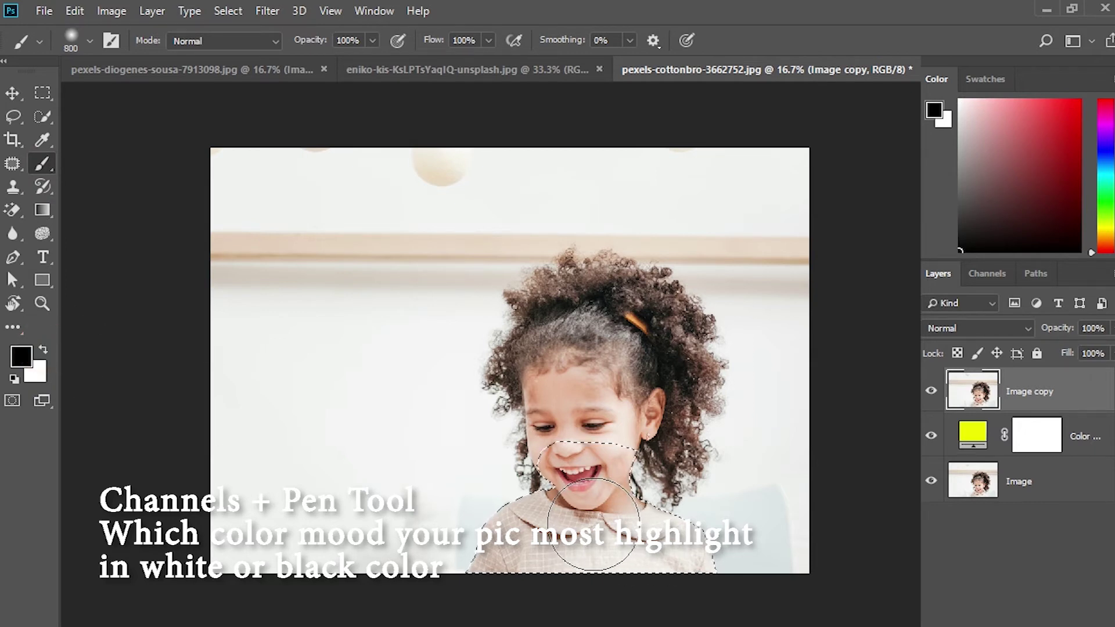
left_click(973, 273)
- Paint black over the shirt area in Blue copy, then deselect
left_click(959, 413)
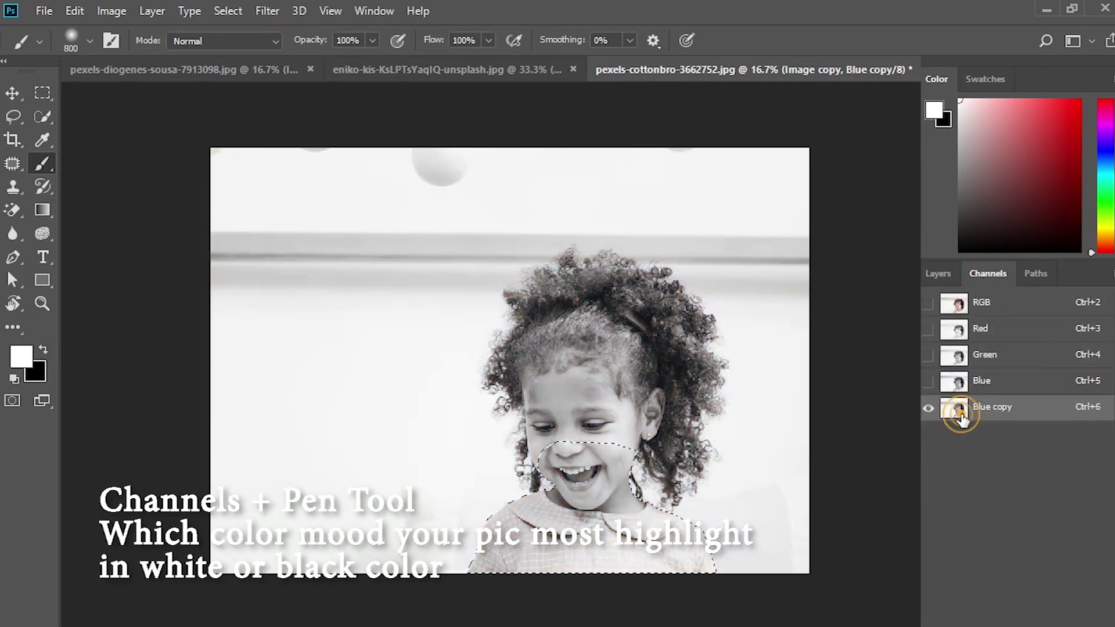
left_click_drag(553, 471, 606, 453)
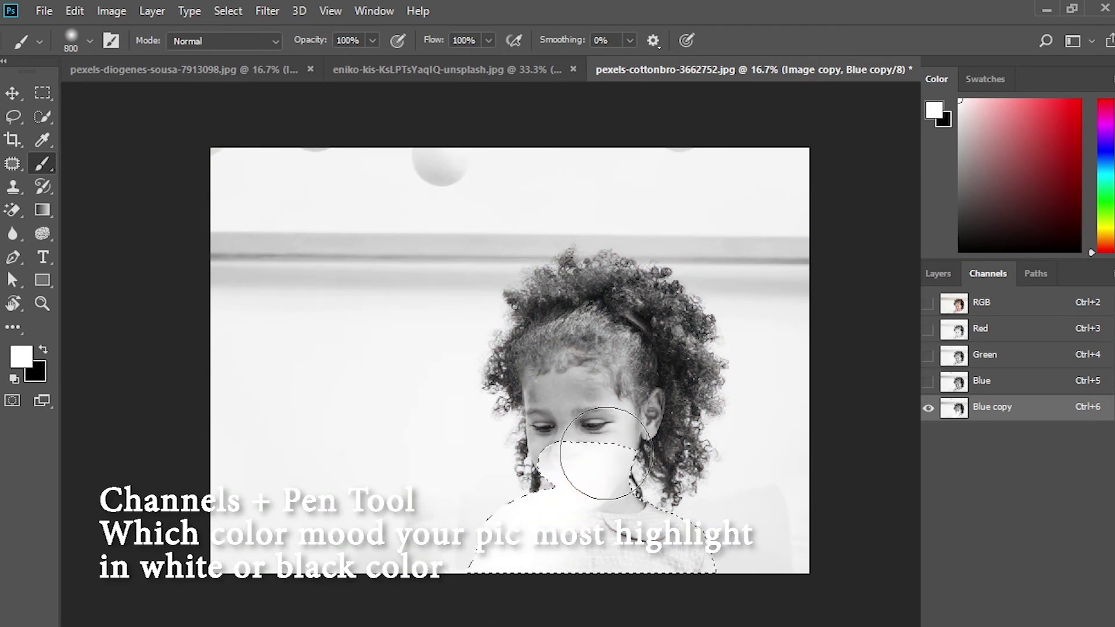
key("ctrl+z")
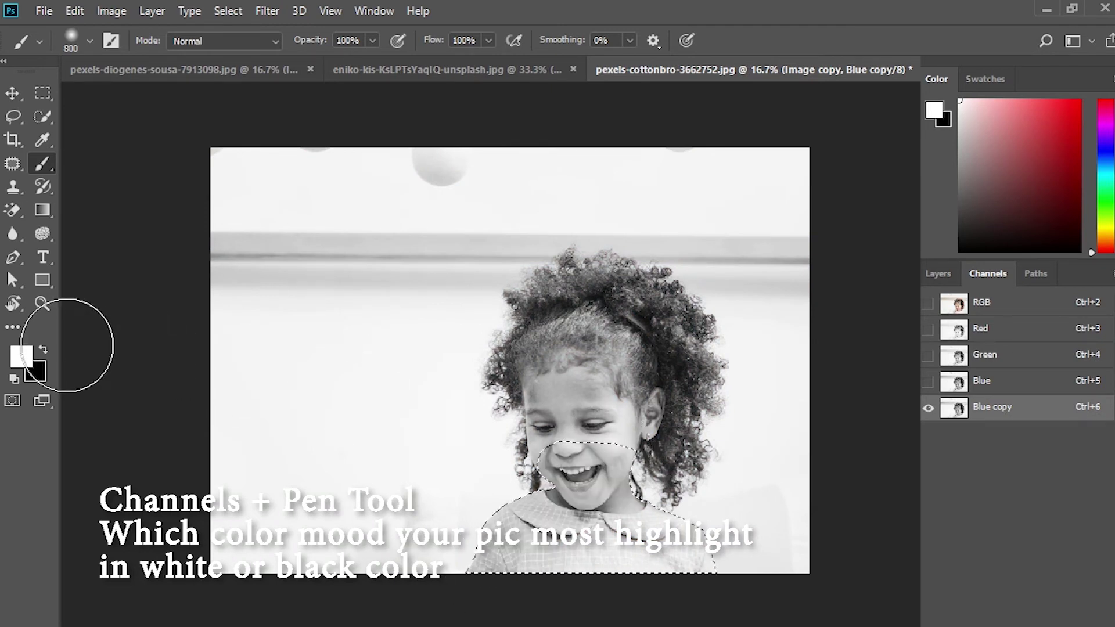
left_click(45, 349)
mouse_move(577, 589)
left_mouse_down()
mouse_move(644, 525)
mouse_move(549, 580)
left_mouse_up()
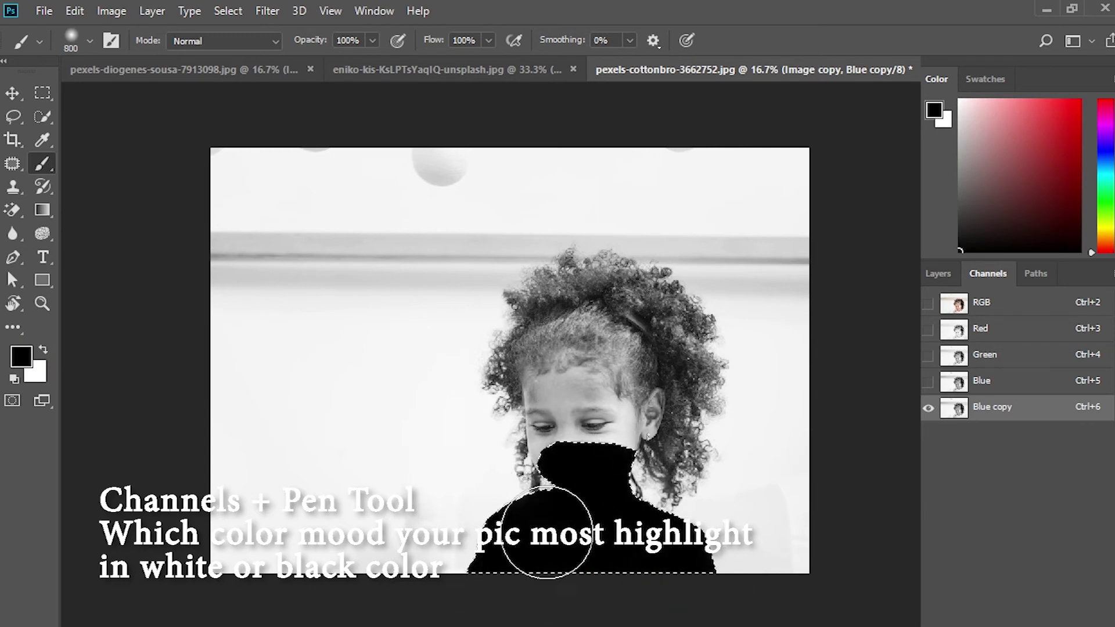
key("ctrl+d")
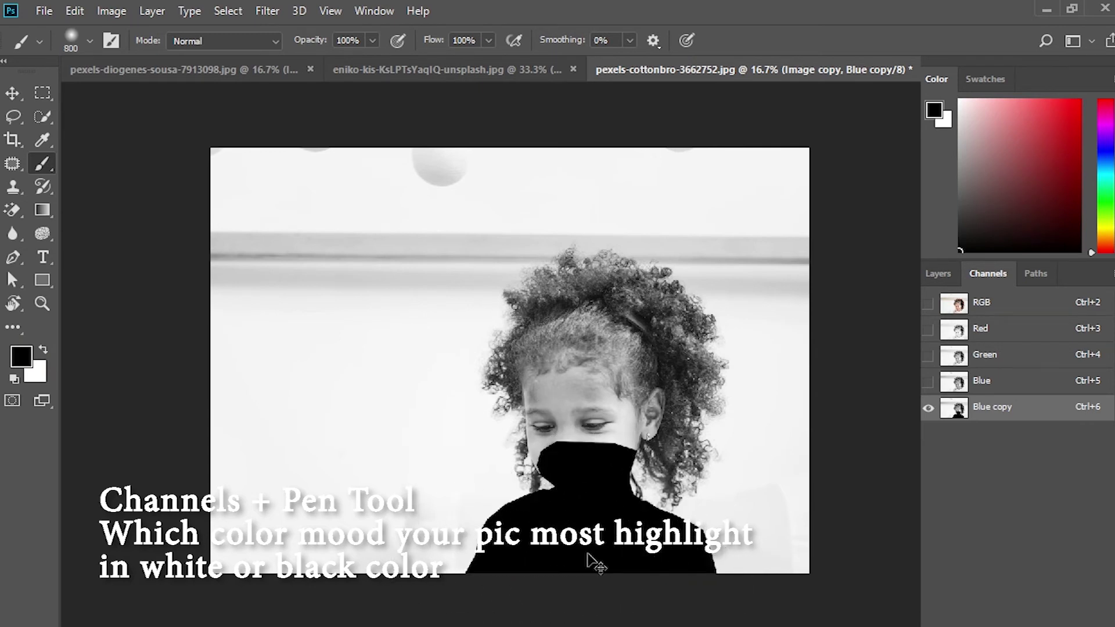
- With a progressively smaller brush, paint the face, left cheek and jaw edge black
key("bracketleft")
key("bracketleft")
key("bracketleft")
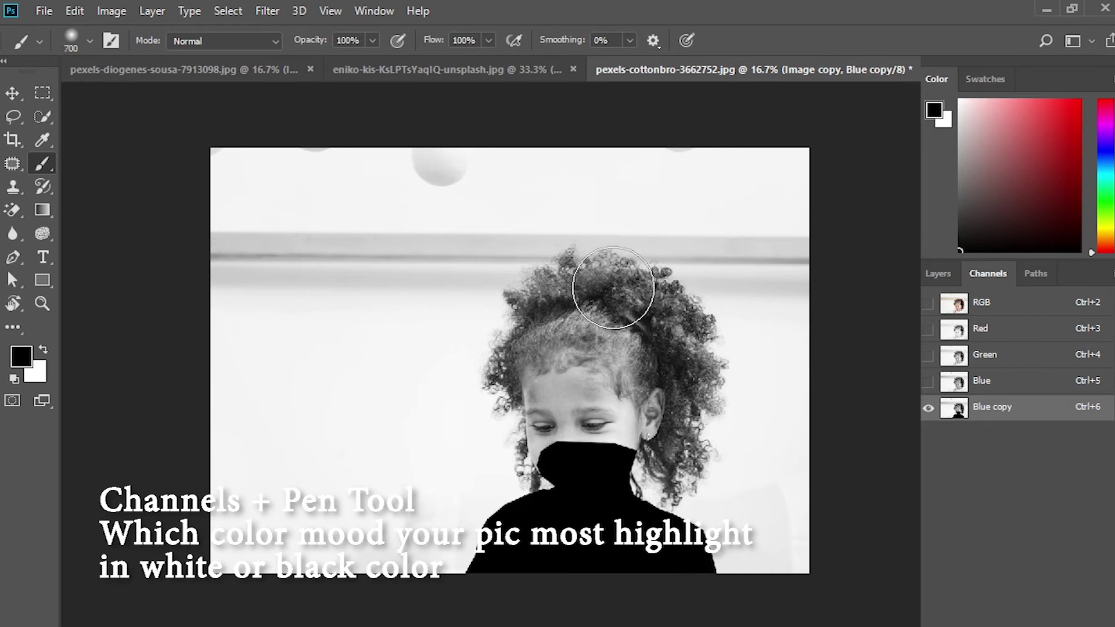
mouse_move(572, 446)
left_mouse_down()
mouse_move(577, 435)
mouse_move(560, 448)
mouse_move(602, 371)
mouse_move(621, 428)
mouse_move(642, 398)
mouse_move(616, 339)
mouse_move(562, 338)
mouse_move(549, 374)
left_mouse_up()
key("bracketleft")
scroll(556, 402, "up", 1)
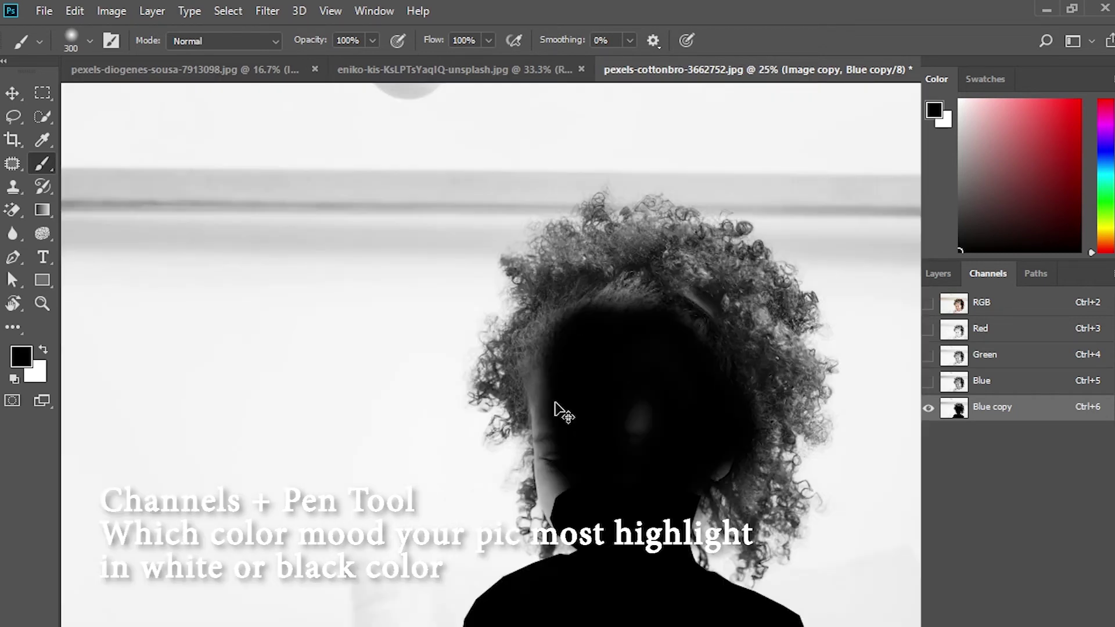
scroll(558, 401, "down", 1)
mouse_move(572, 458)
left_mouse_down()
mouse_move(562, 373)
mouse_move(572, 433)
left_mouse_up()
key("bracketleft")
key("bracketleft")
key("bracketleft")
mouse_move(560, 473)
left_mouse_down()
mouse_move(555, 448)
mouse_move(566, 477)
mouse_move(557, 482)
mouse_move(547, 291)
mouse_move(554, 354)
left_mouse_up()
scroll(555, 354, "down", 1)
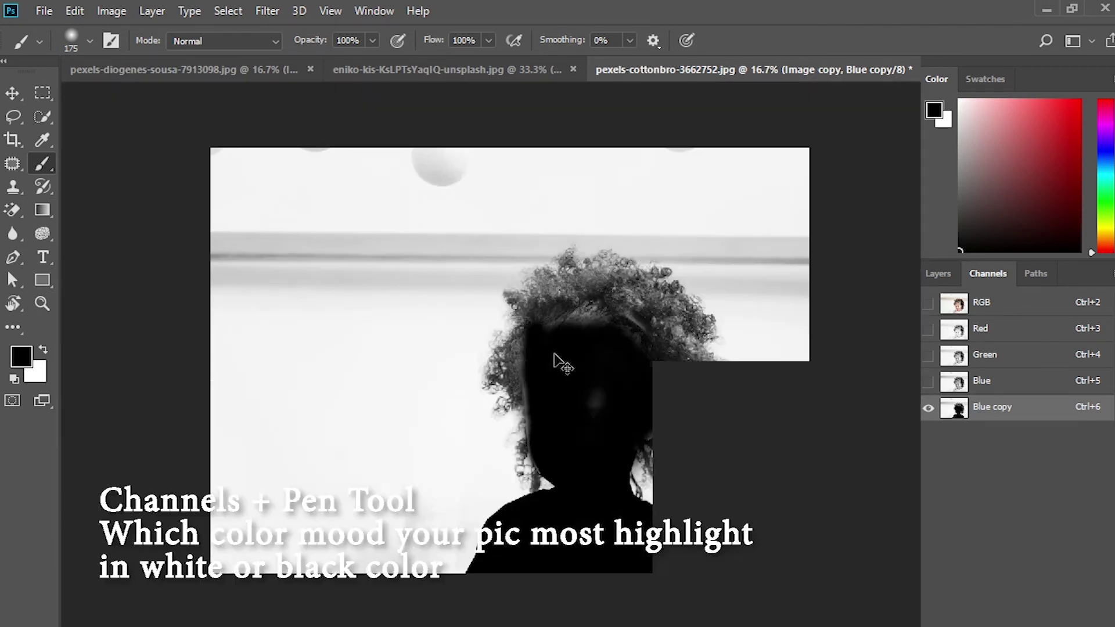
- Darken a faint grey spot on the face, then paint the left background white with a larger brush
scroll(554, 355, "down", 1)
left_click(566, 374)
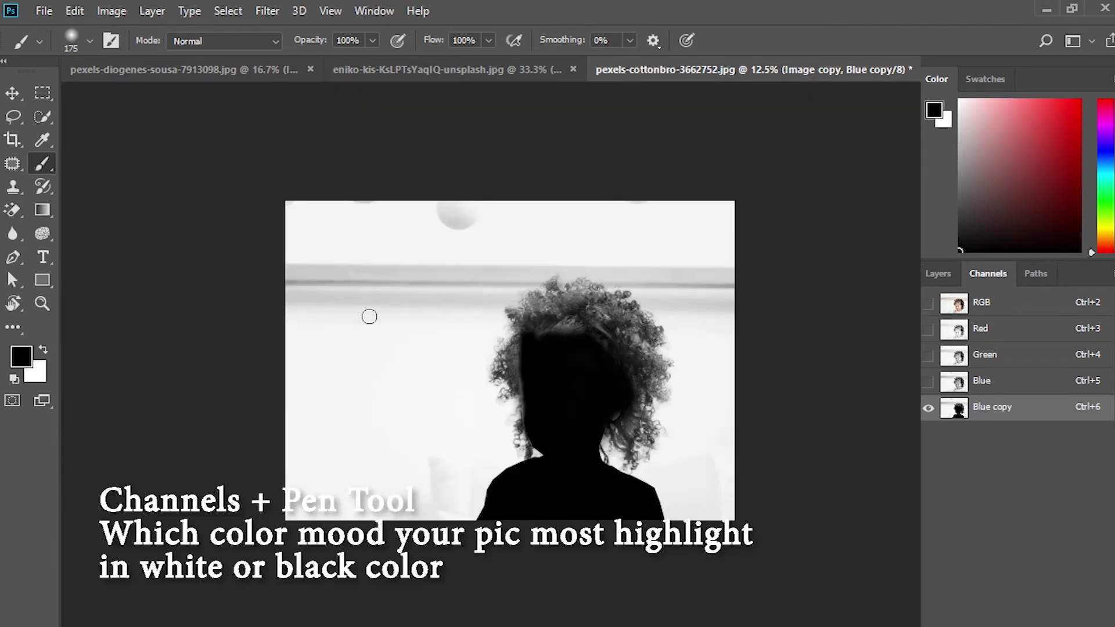
left_click(44, 350)
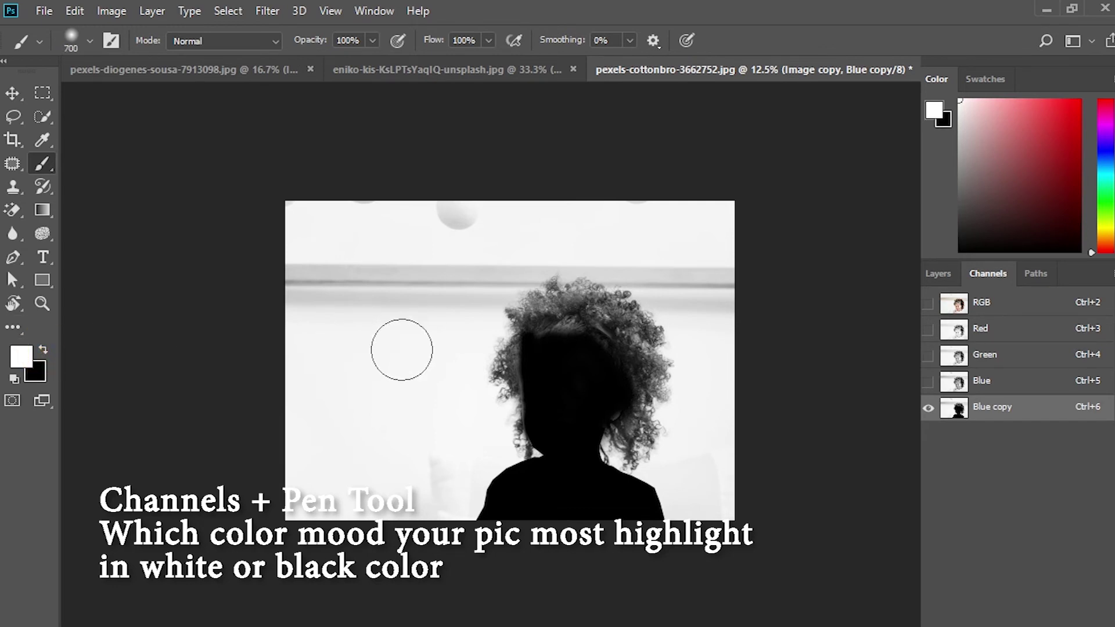
scroll(401, 349, "up", 1)
key("bracketright")
key("bracketright")
mouse_move(305, 429)
left_mouse_down()
mouse_move(477, 84)
mouse_move(199, 393)
mouse_move(268, 141)
mouse_move(443, 241)
mouse_move(519, 188)
left_mouse_up()
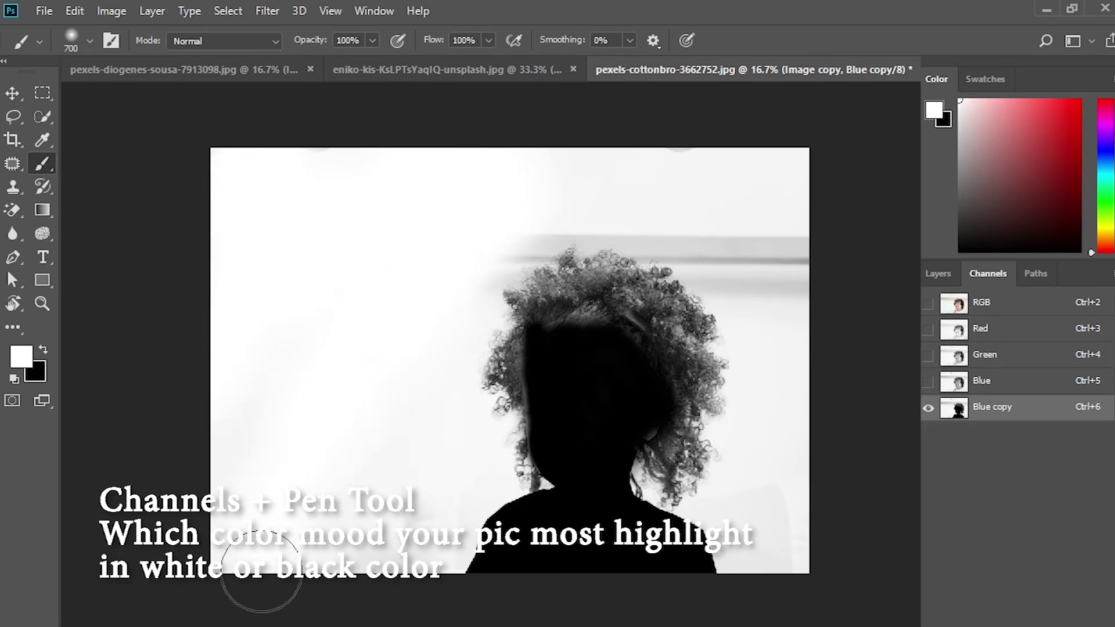
- Paint the upper-right background, grey stripe beside the hair and lower-right smudge white
mouse_move(687, 164)
left_mouse_down()
mouse_move(809, 249)
mouse_move(734, 187)
mouse_move(635, 187)
mouse_move(677, 207)
mouse_move(654, 215)
mouse_move(750, 271)
left_mouse_up()
key("ctrl+z")
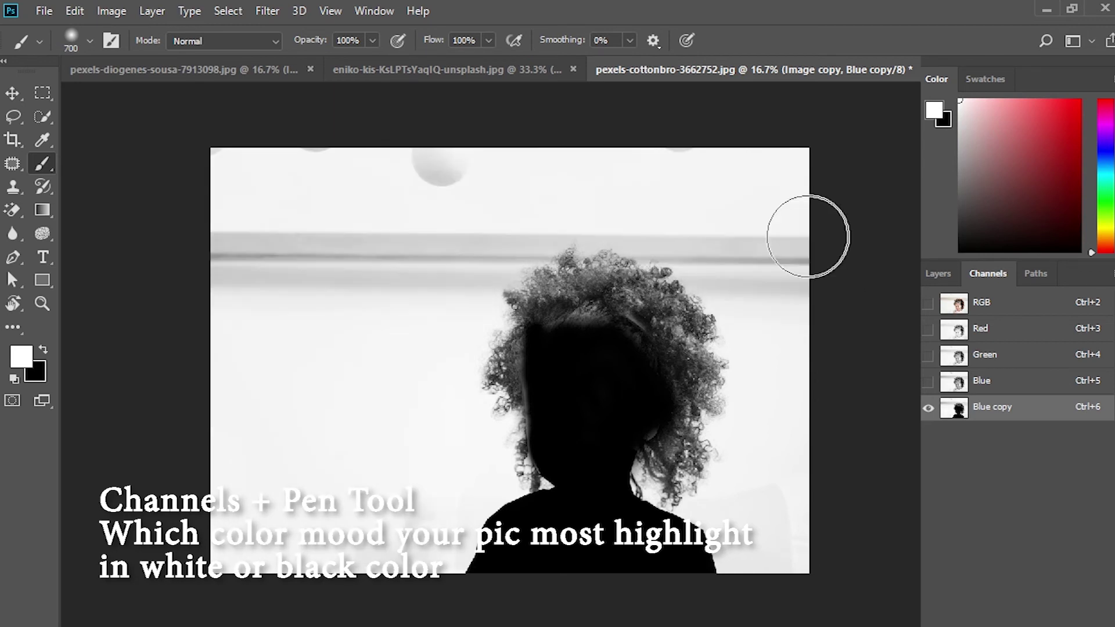
left_click_drag(708, 191, 796, 273)
mouse_move(647, 186)
left_mouse_down()
mouse_move(736, 264)
mouse_move(553, 164)
mouse_move(490, 244)
mouse_move(428, 182)
mouse_move(189, 374)
mouse_move(162, 278)
mouse_move(406, 256)
mouse_move(357, 505)
left_mouse_up()
mouse_move(774, 548)
left_mouse_down()
mouse_move(772, 428)
mouse_move(799, 256)
mouse_move(811, 316)
left_mouse_up()
left_click(627, 200)
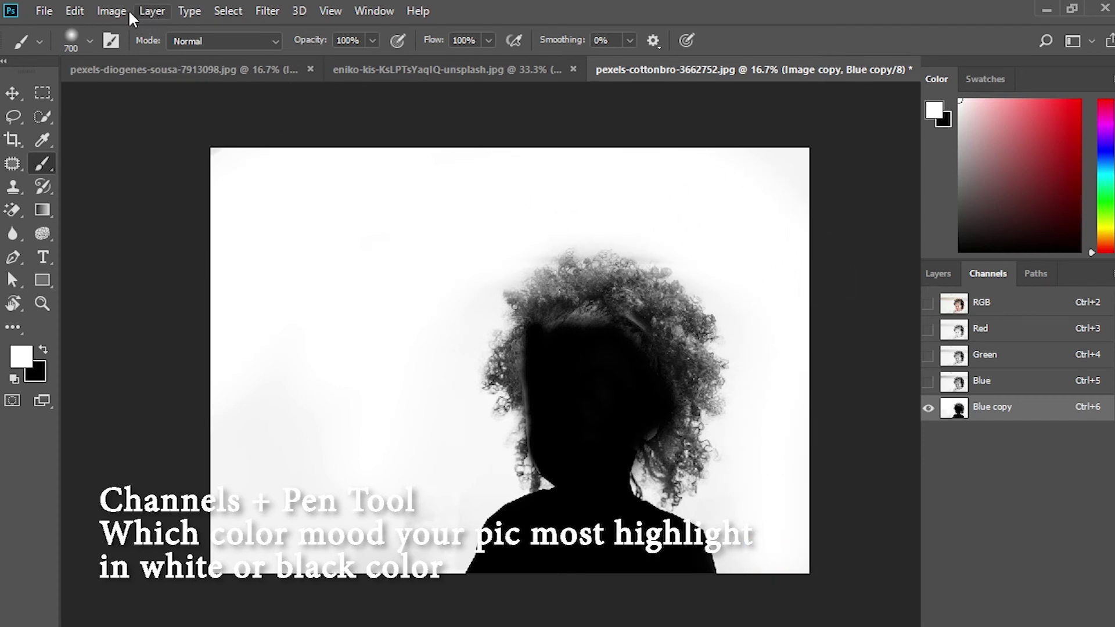
- Apply Levels to the Blue copy channel with black input at 126 and white at maximum
left_click(112, 11)
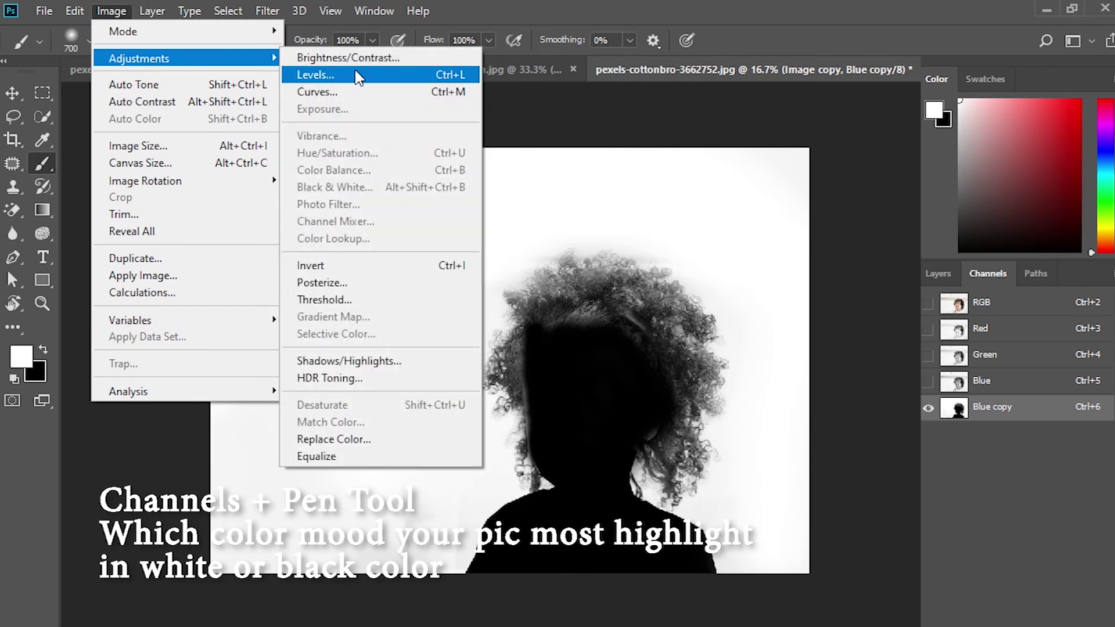
left_click(355, 75)
left_click_drag(772, 326, 858, 329)
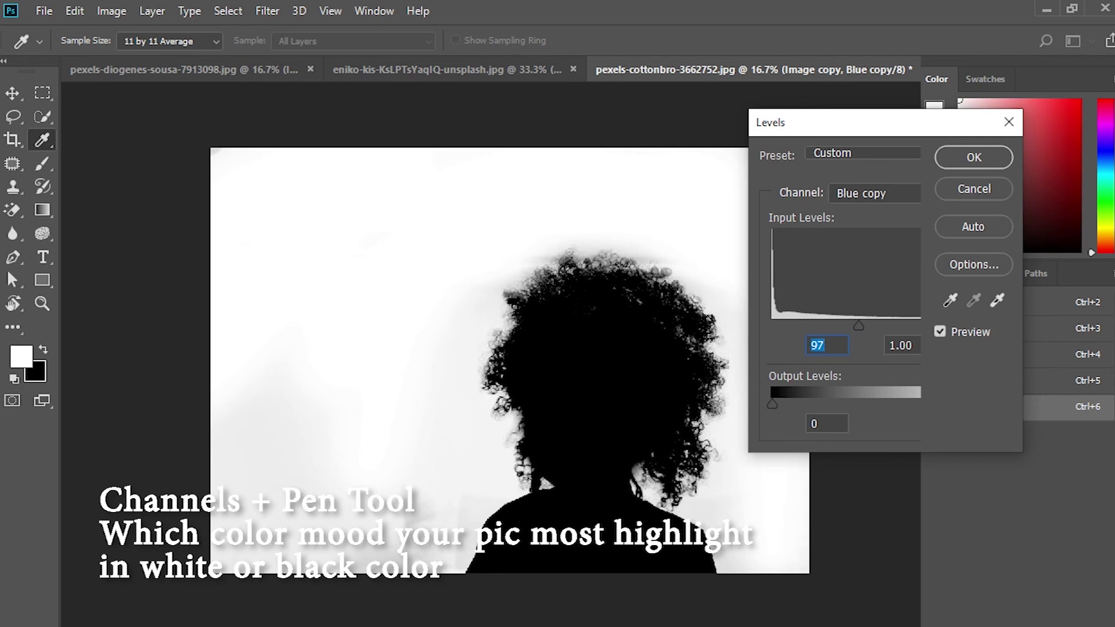
left_click_drag(920, 325, 899, 326)
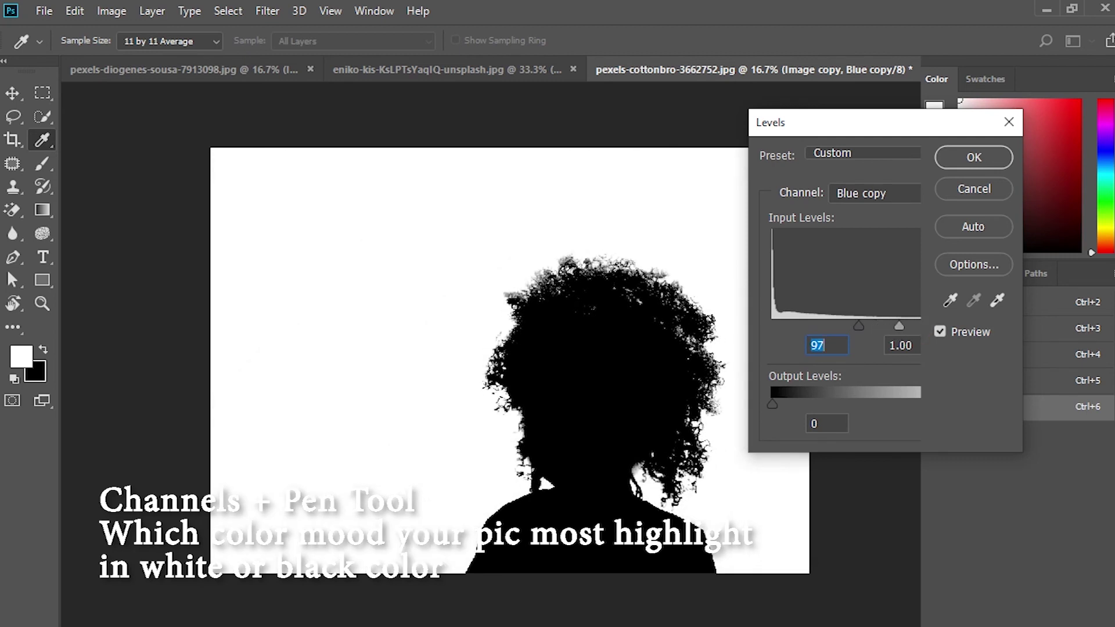
left_click_drag(859, 326, 881, 326)
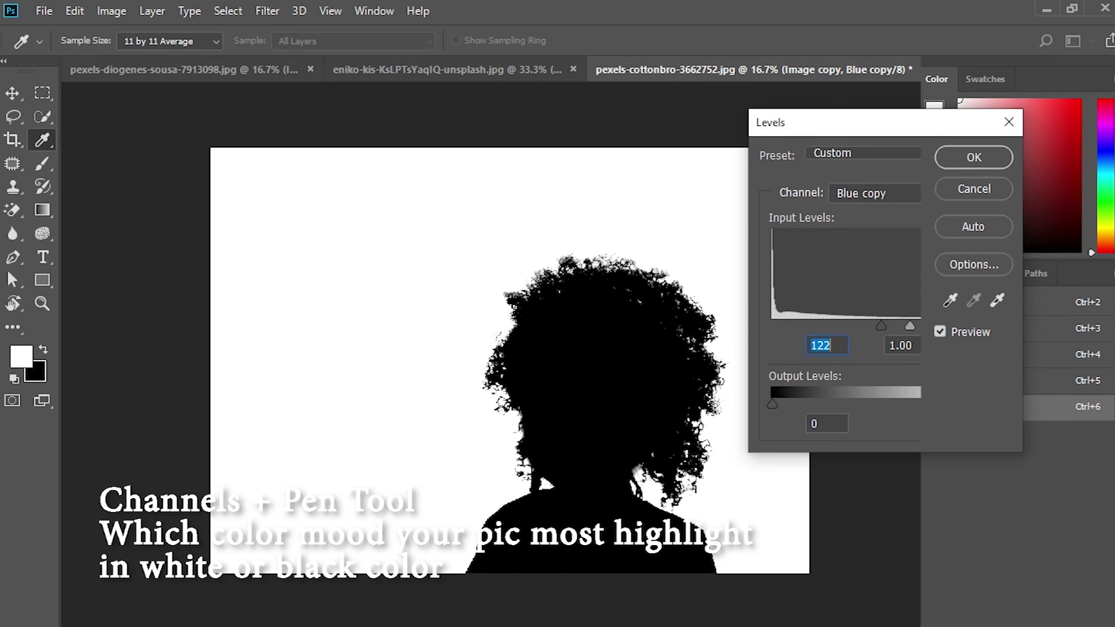
mouse_move(909, 326)
left_mouse_down()
mouse_move(880, 325)
mouse_move(911, 325)
left_mouse_up()
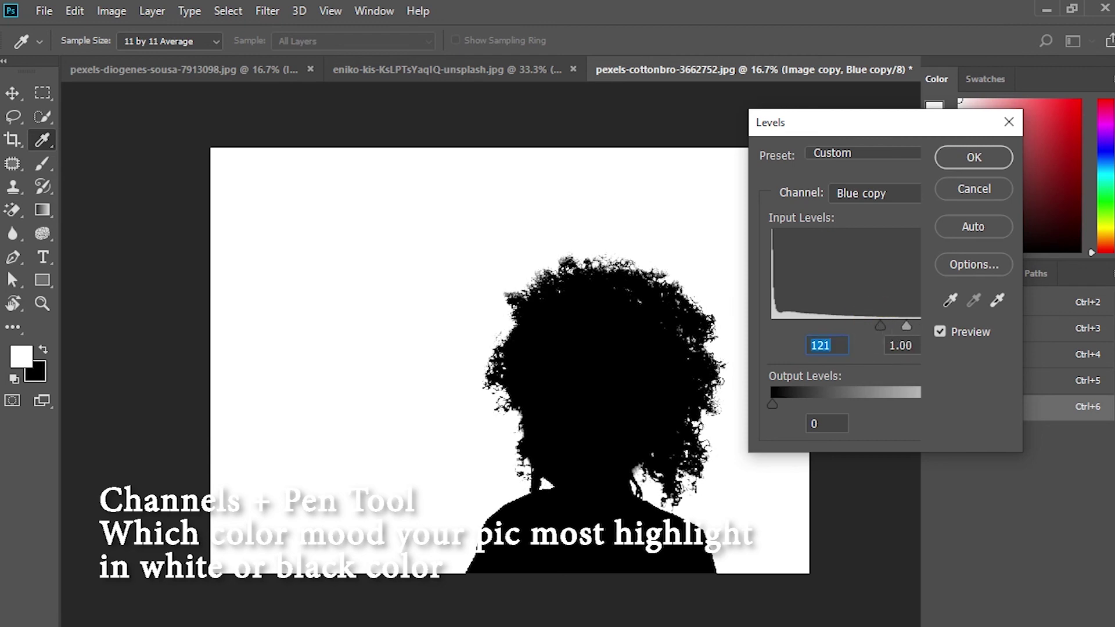
mouse_move(881, 325)
left_mouse_down()
mouse_move(894, 325)
mouse_move(884, 325)
left_mouse_up()
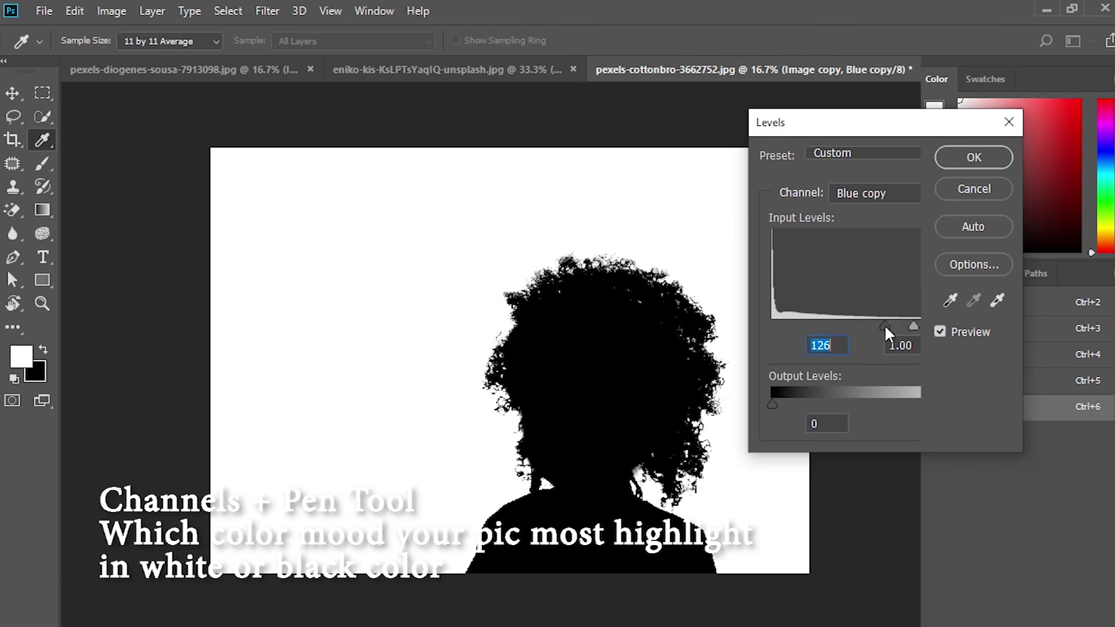
key("b")
left_click(974, 157)
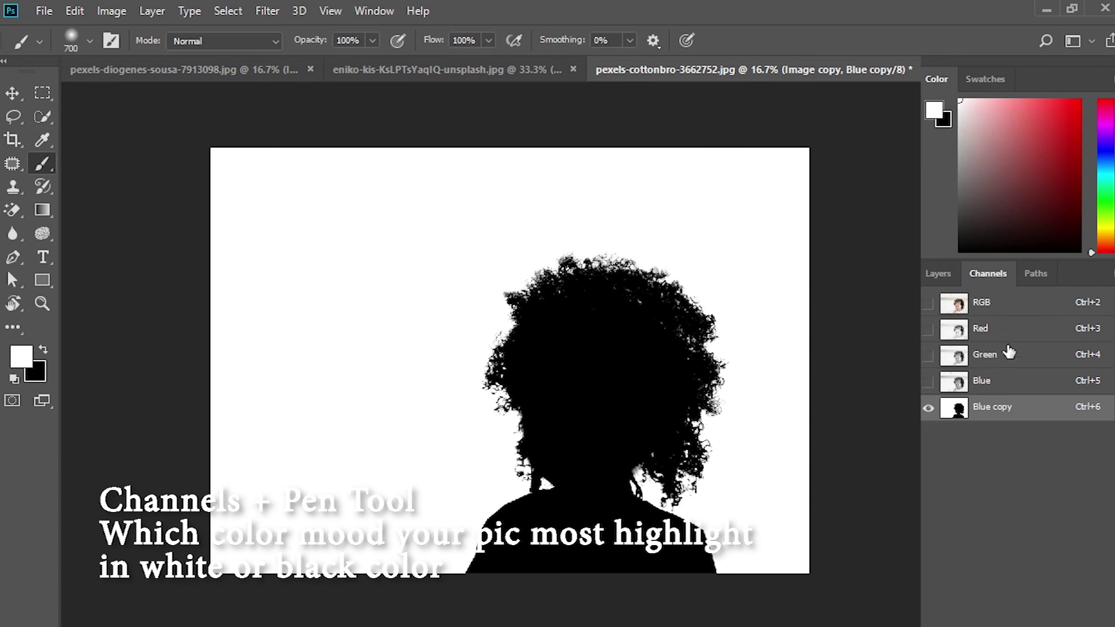
- Load the Blue copy channel as a selection and invert it to cover the girl
left_click(956, 410, "ctrl")
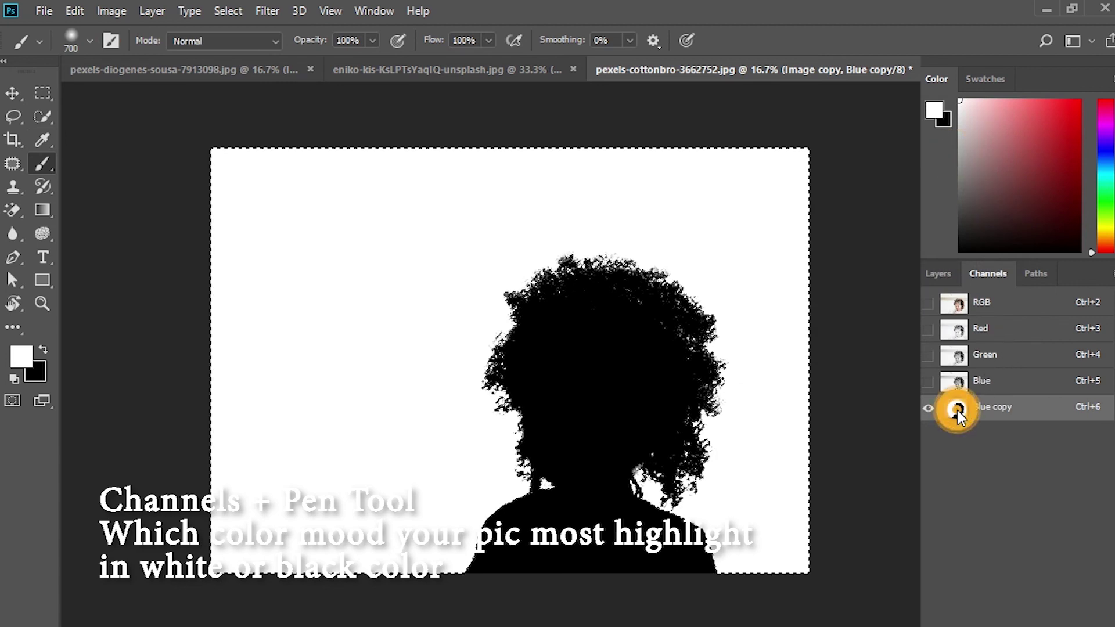
left_click(228, 10)
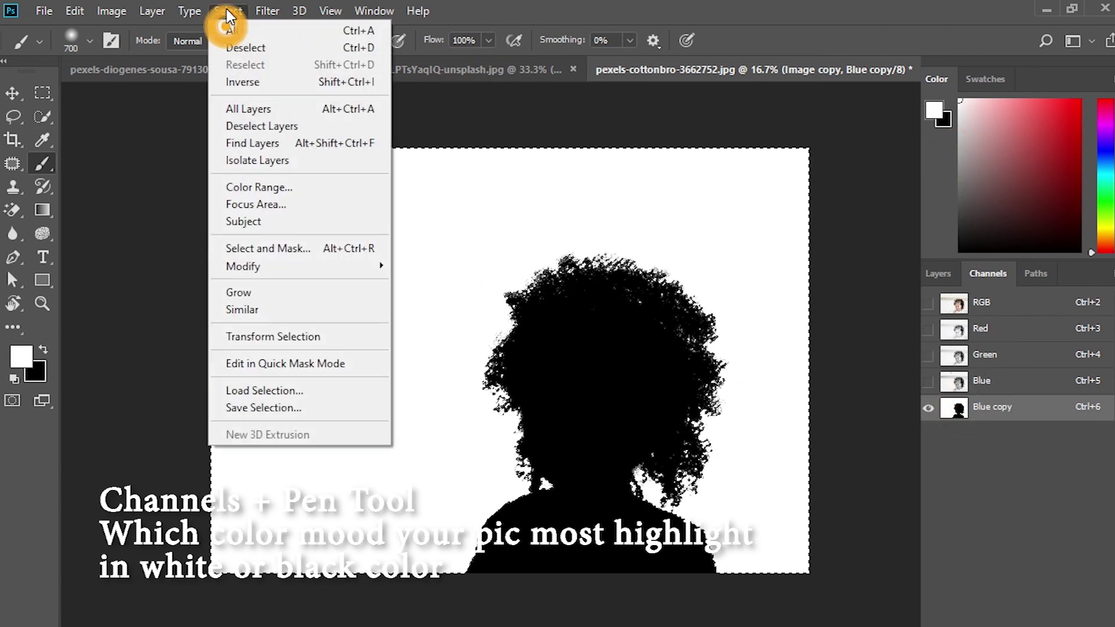
left_click(232, 80)
- Add a layer mask to Image copy from the selection and zoom in to check the cutout
left_click(937, 276)
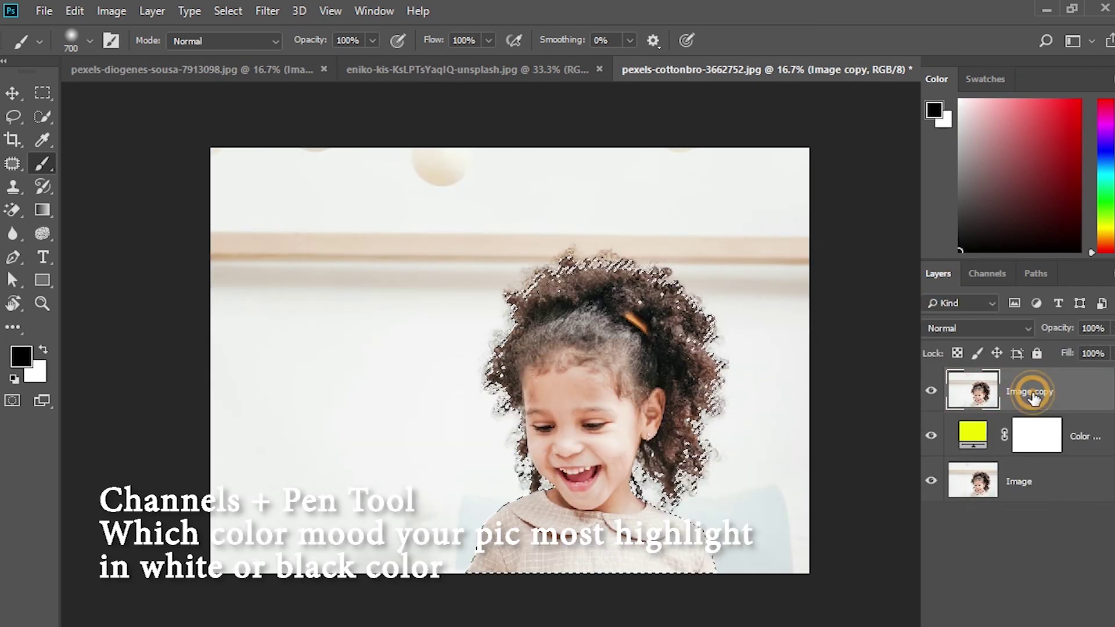
left_click(1029, 391)
key("x")
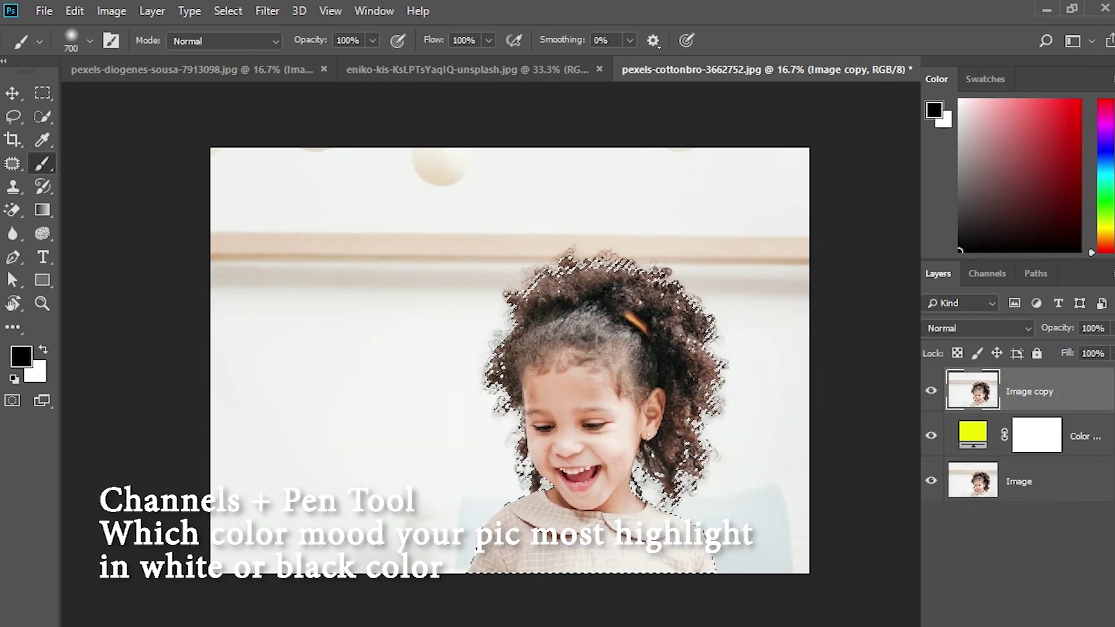
left_click(998, 622)
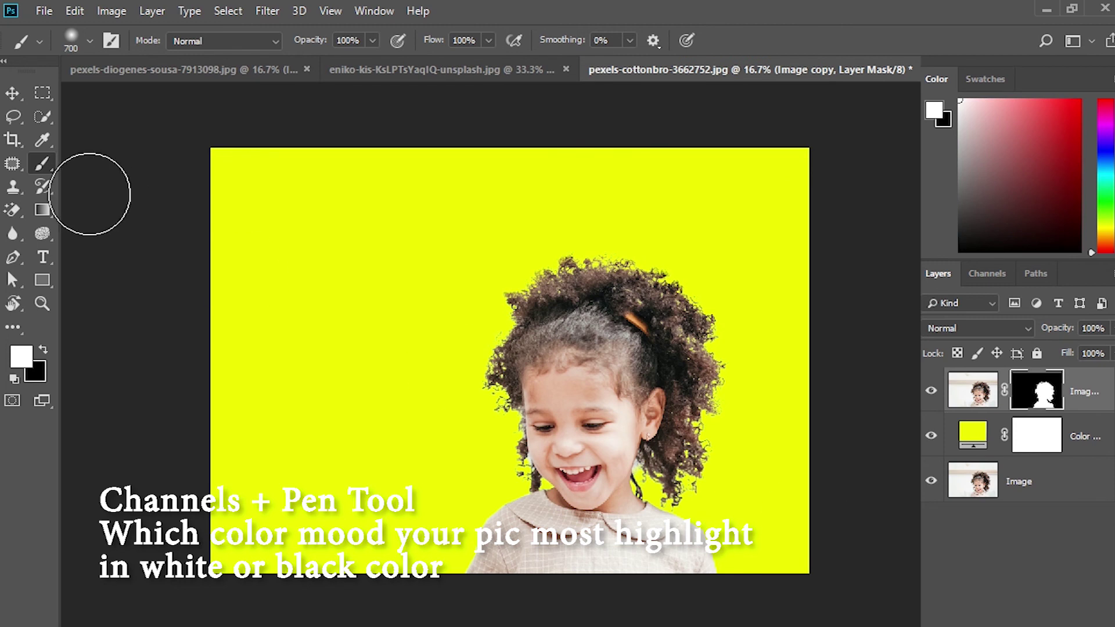
left_click(12, 93)
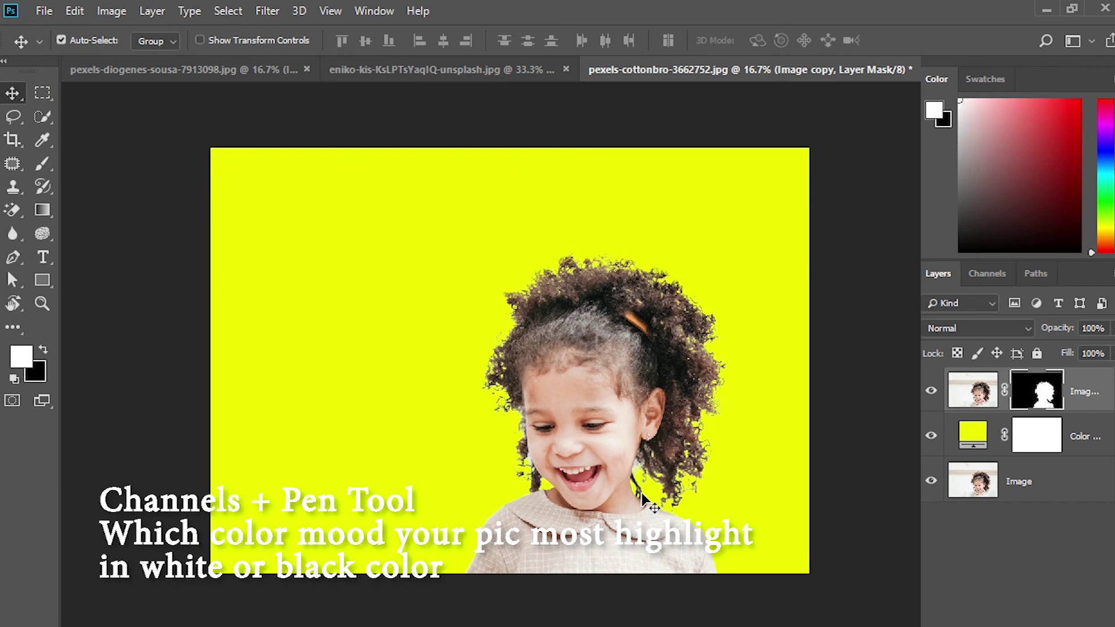
key("ctrl+plus")
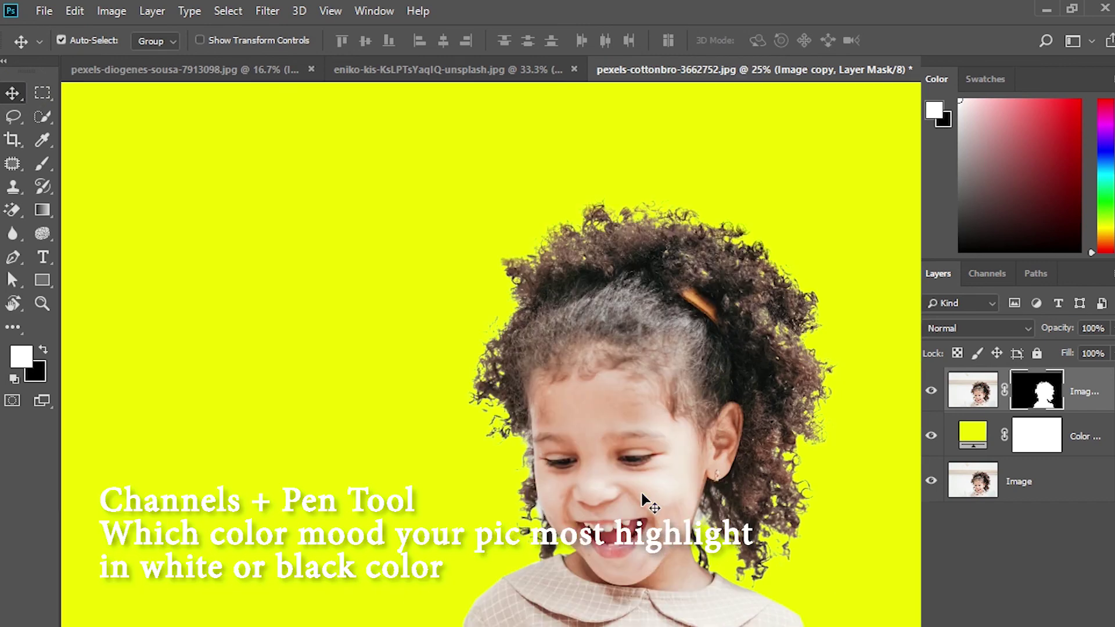
key("ctrl+minus")
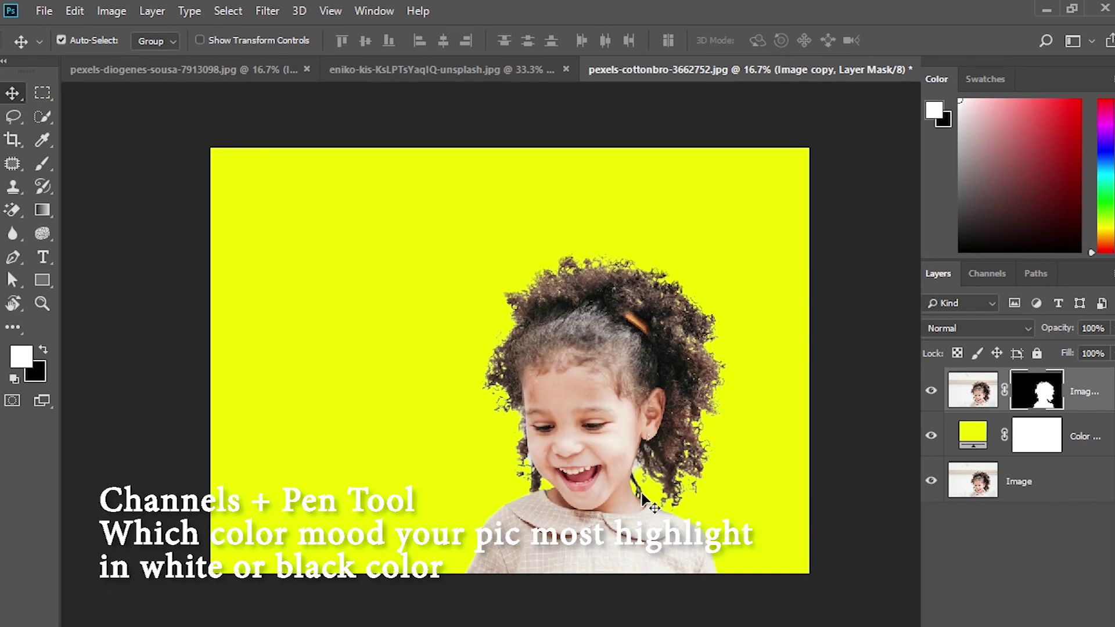